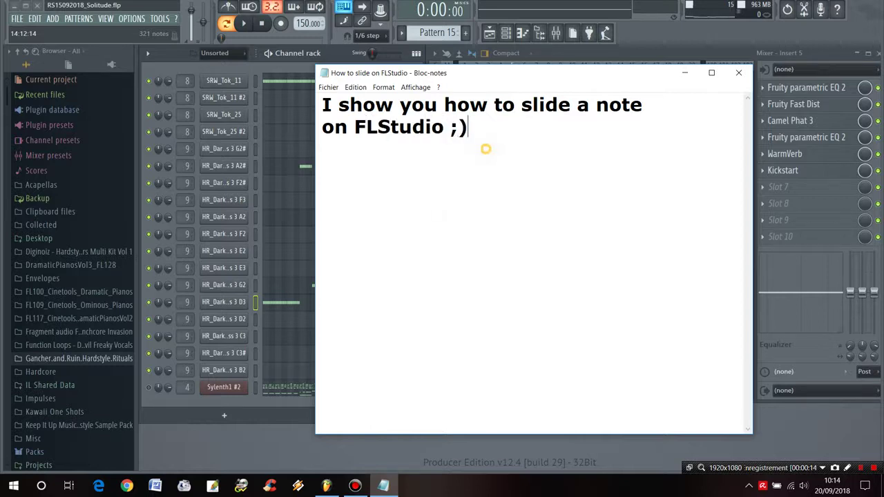
Step: Clear the intro text from the notepad and put its window away to reveal the project
{"action": "left_click_drag", "start_coordinate": [485, 149], "coordinate": [243, 99]}
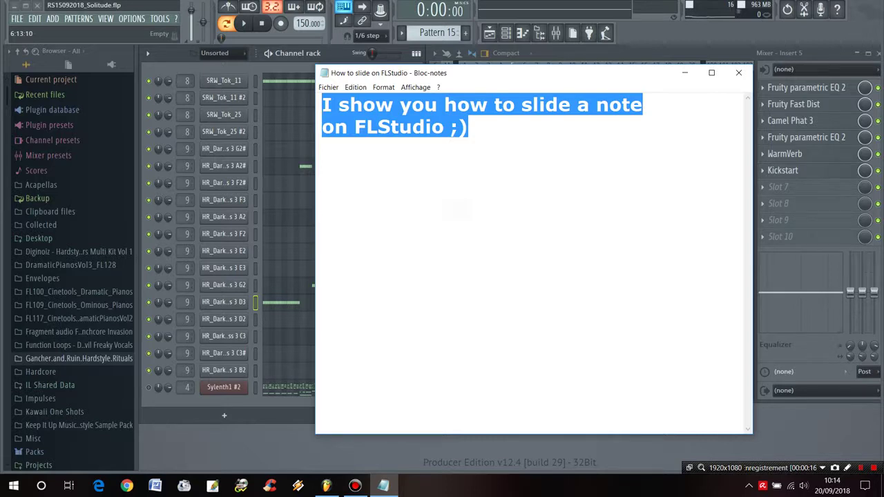
{"action": "key", "text": "Delete"}
{"action": "left_click", "coordinate": [739, 73]}
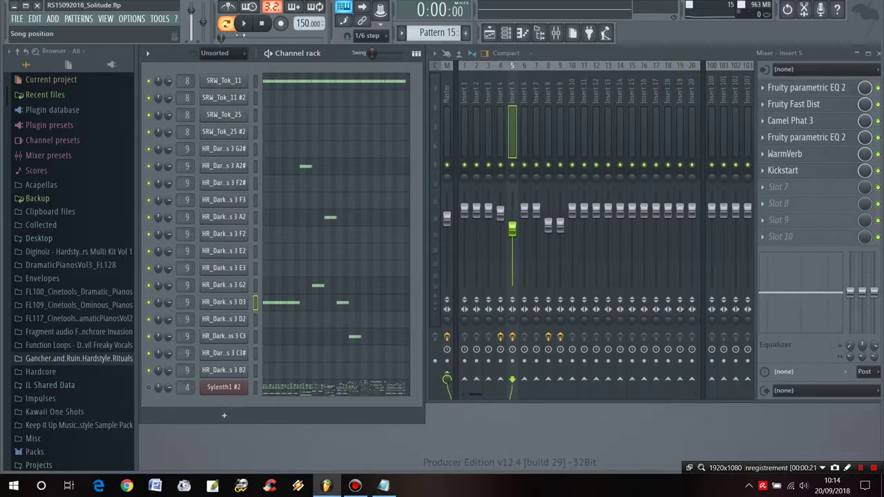
Step: Play Pattern 15, open the piano roll of the HR_Darkness 3 D3 channel at bars 6 to 9, and stop playback
{"action": "key", "text": "space"}
{"action": "right_click", "coordinate": [233, 308]}
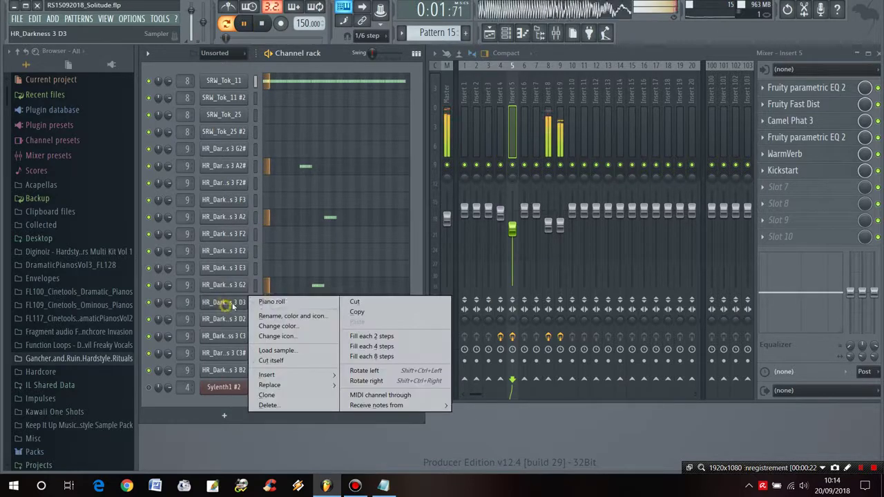
{"action": "left_click", "coordinate": [263, 301]}
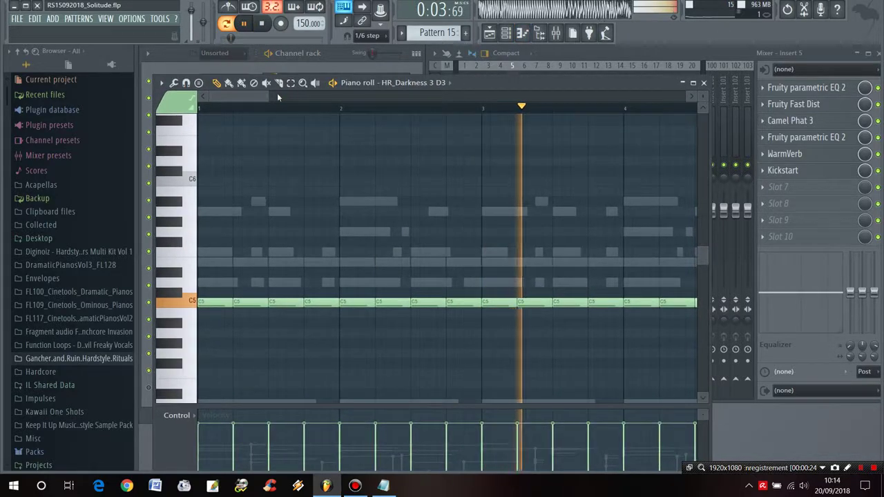
{"action": "left_click_drag", "start_coordinate": [277, 93], "coordinate": [335, 99]}
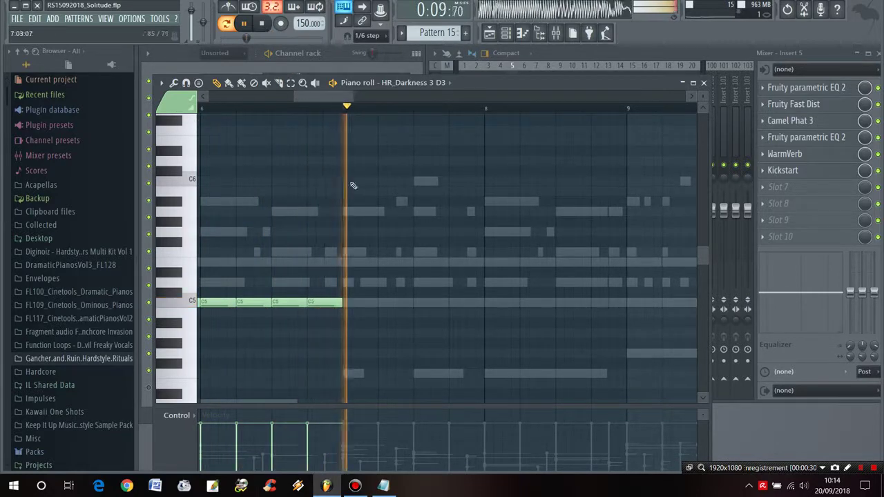
{"action": "key", "text": "space"}
Step: Switch to Notepad, write "No slide for the moment", clear the text and minimize the window
{"action": "left_click", "coordinate": [387, 486]}
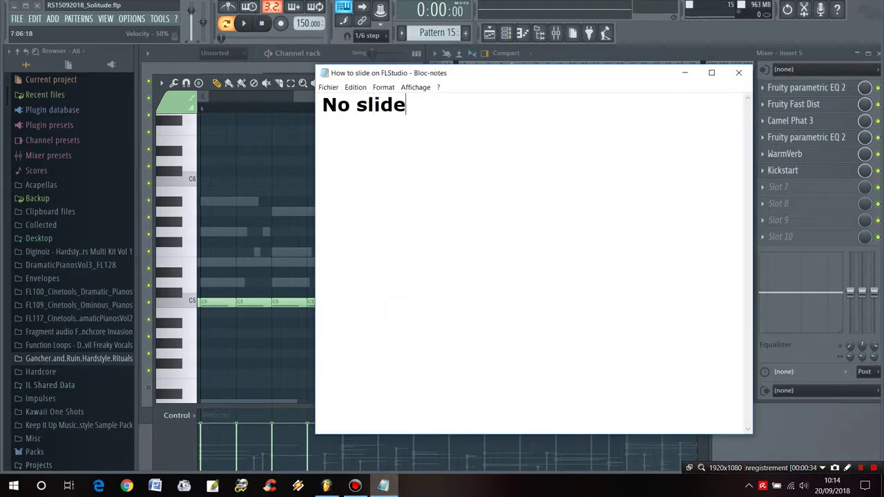
{"action": "type", "text": "oment"}
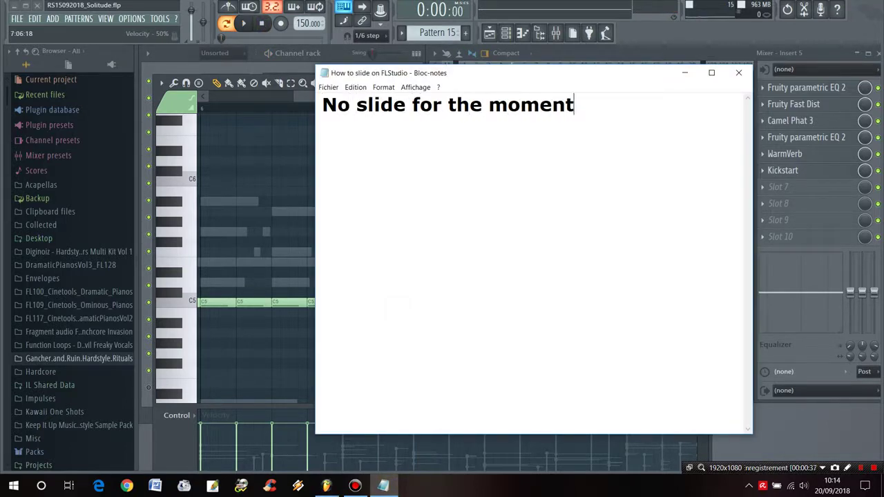
{"action": "key", "text": "BackSpace"}
{"action": "key", "text": "BackSpace"}
{"action": "key", "text": "BackSpace"}
{"action": "key", "text": "BackSpace"}
{"action": "key", "text": "BackSpace"}
{"action": "key", "text": "BackSpace"}
{"action": "key", "text": "BackSpace"}
{"action": "key", "text": "BackSpace"}
{"action": "key", "text": "BackSpace"}
{"action": "key", "text": "BackSpace"}
{"action": "key", "text": "BackSpace"}
{"action": "key", "text": "BackSpace"}
{"action": "key", "text": "BackSpace"}
{"action": "key", "text": "BackSpace"}
{"action": "key", "text": "BackSpace"}
{"action": "key", "text": "BackSpace"}
{"action": "key", "text": "BackSpace"}
{"action": "key", "text": "BackSpace"}
{"action": "key", "text": "BackSpace"}
{"action": "key", "text": "BackSpace"}
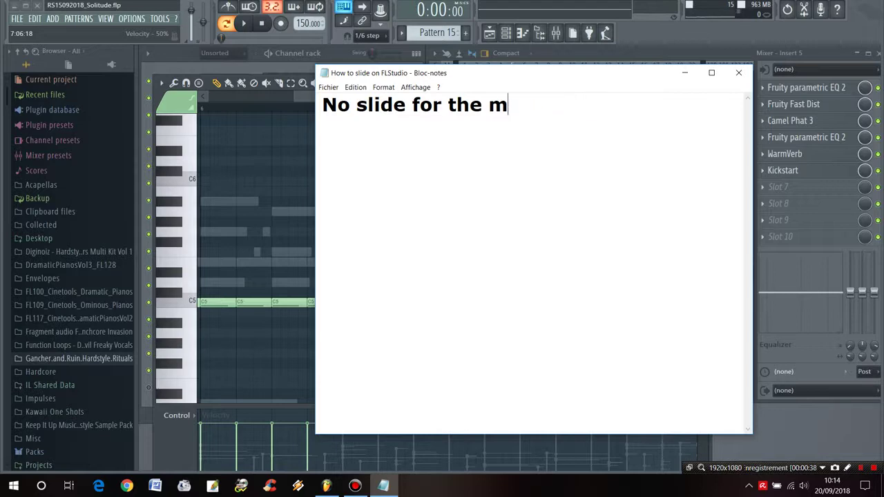
{"action": "left_click", "coordinate": [685, 73]}
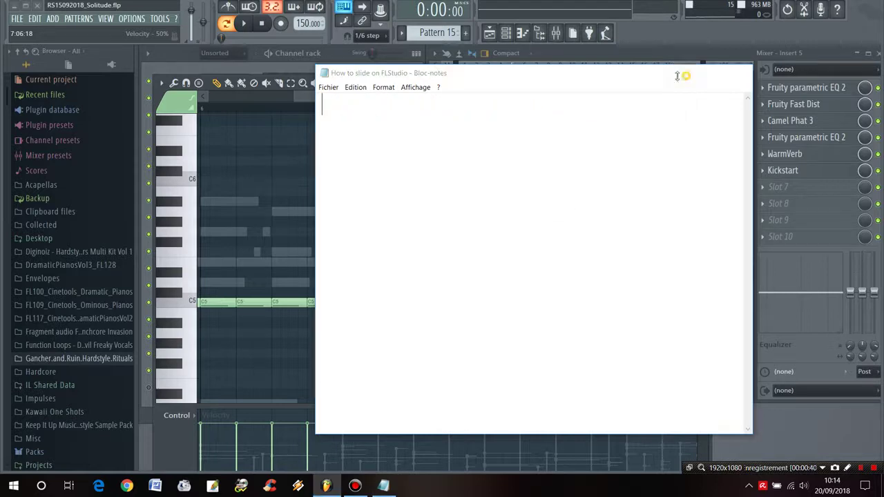
Step: Play the HR_Darkness 3 D3 notes from the middle of bar 6 to hear them without a slide, and stop
{"action": "left_click", "coordinate": [272, 107]}
{"action": "left_click", "coordinate": [244, 24]}
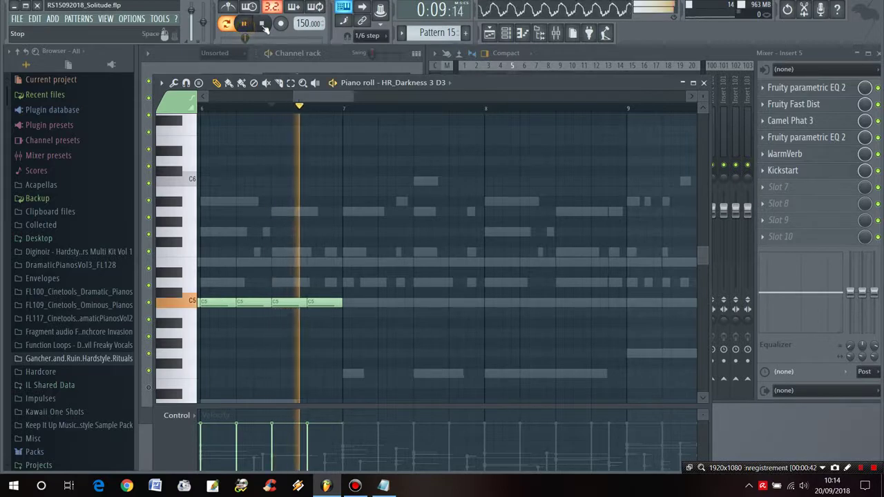
{"action": "left_click", "coordinate": [261, 22]}
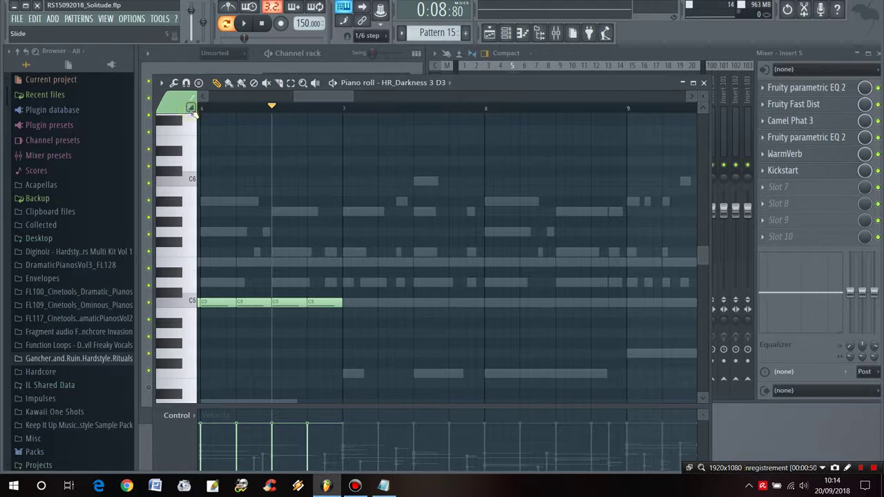
Step: Shift the piano roll off the channel rack and add a slide note at A#5 above the last C5 note of bar 6
{"action": "left_click_drag", "start_coordinate": [482, 95], "coordinate": [603, 85]}
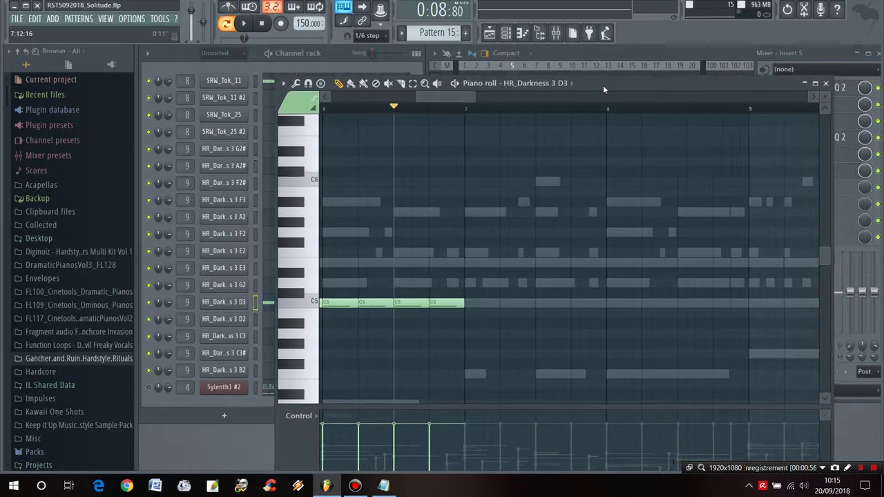
{"action": "left_click", "coordinate": [431, 233]}
{"action": "left_click_drag", "start_coordinate": [438, 232], "coordinate": [462, 203]}
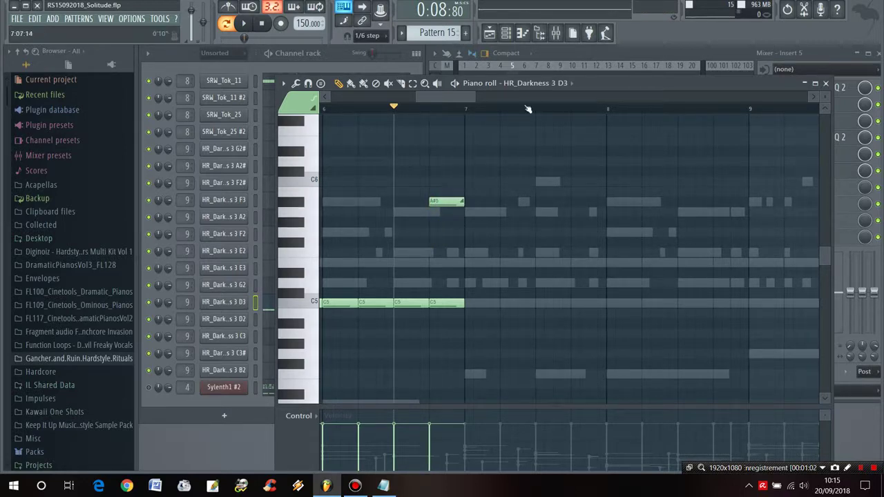
Step: Reposition the piano roll window and play the end of bar 6 to hear the A#5 slide, and stop
{"action": "left_click_drag", "start_coordinate": [583, 80], "coordinate": [567, 107]}
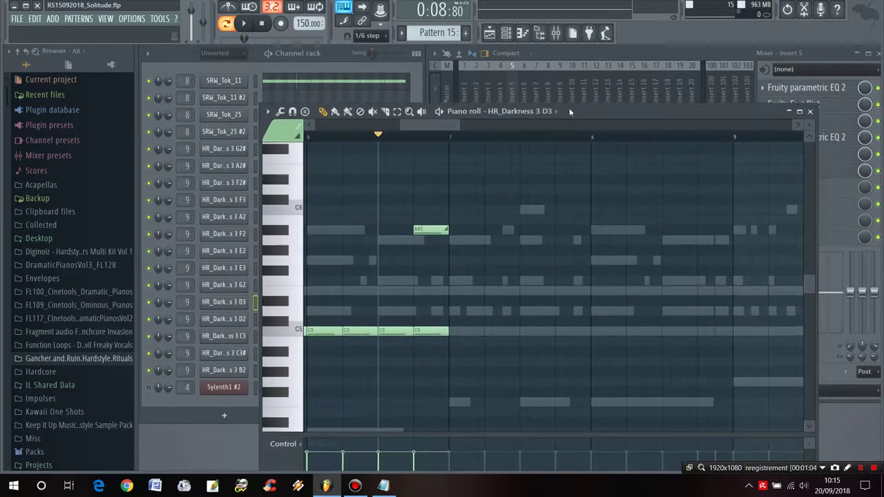
{"action": "left_click_drag", "start_coordinate": [418, 124], "coordinate": [266, 47]}
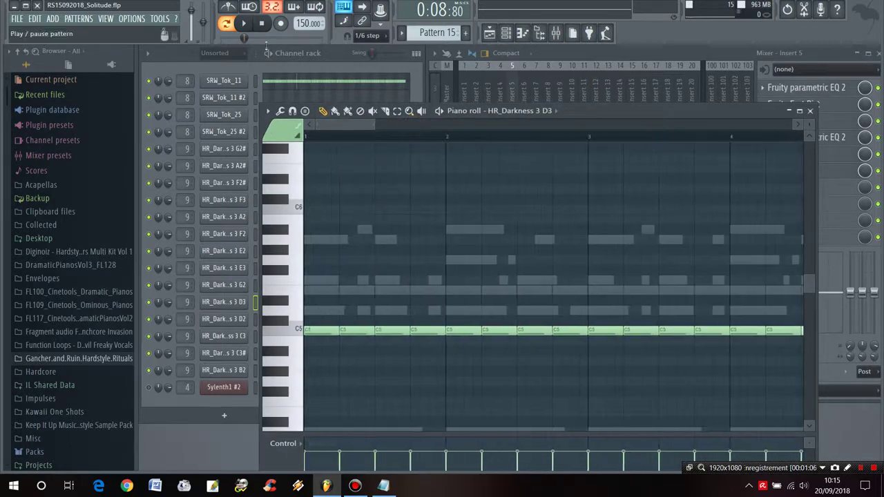
{"action": "left_click", "coordinate": [243, 23]}
{"action": "left_click_drag", "start_coordinate": [338, 125], "coordinate": [441, 132]}
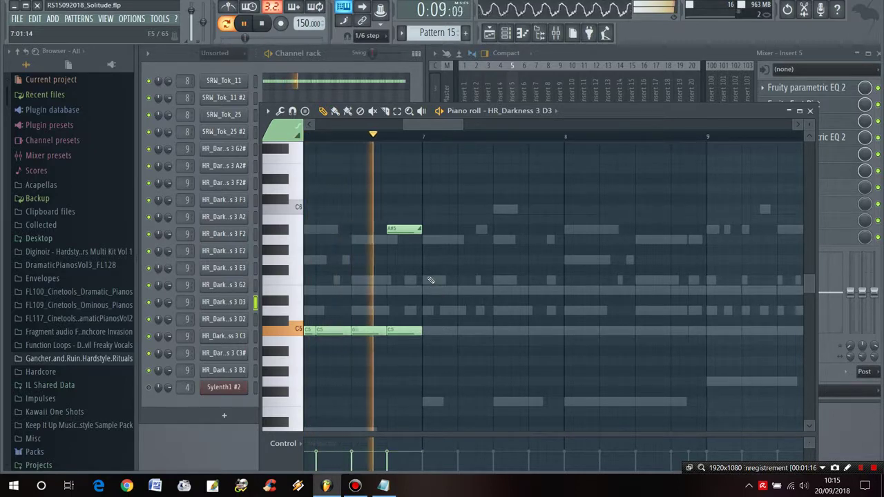
{"action": "left_click", "coordinate": [264, 24]}
Step: Lower the slide note to A#4 and play the passage from bar 6 to hear the downward slide
{"action": "left_click_drag", "start_coordinate": [392, 228], "coordinate": [402, 351]}
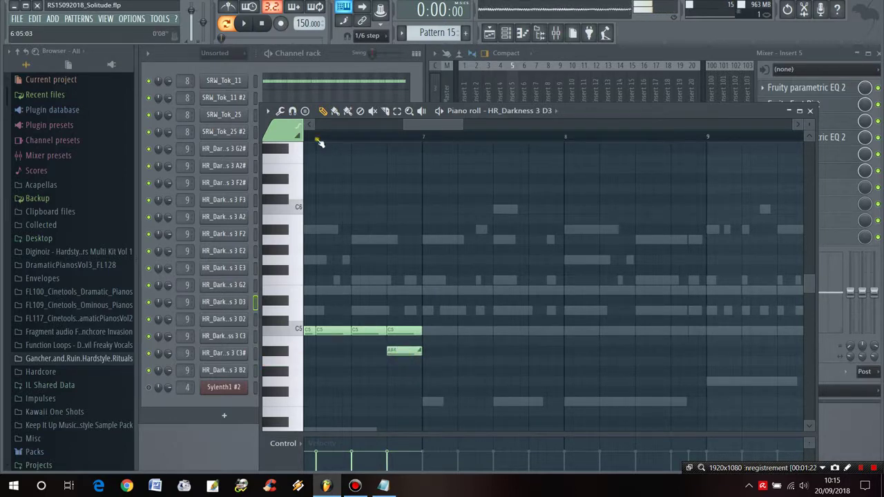
{"action": "key", "text": "space"}
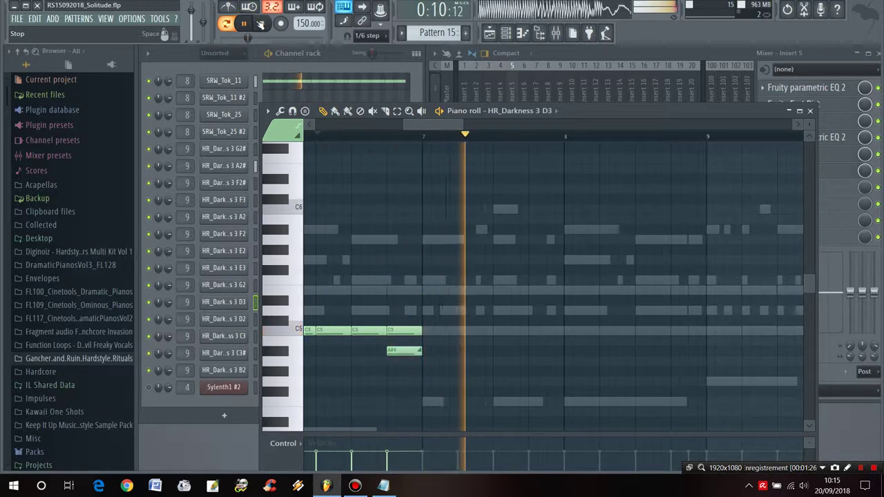
{"action": "left_click", "coordinate": [315, 137]}
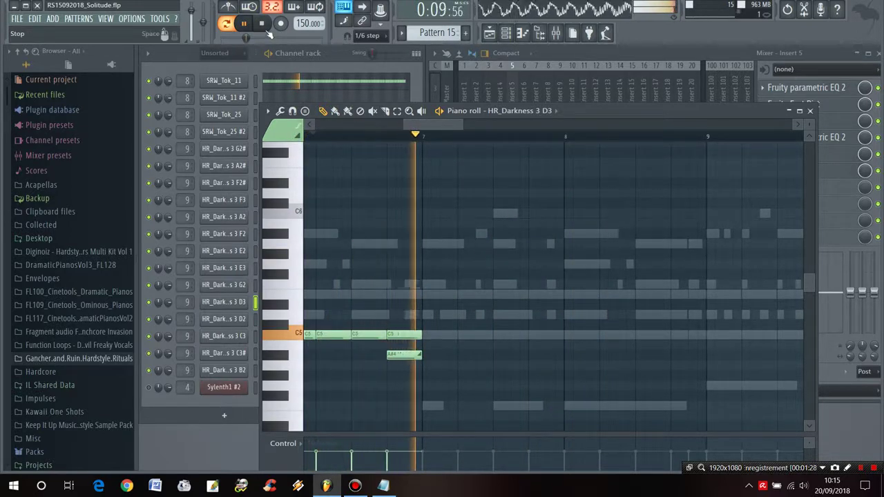
{"action": "key", "text": "space"}
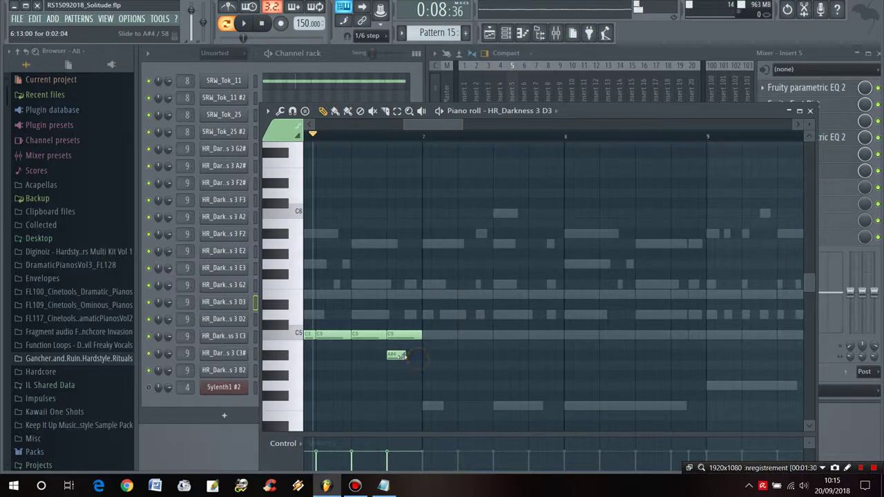
Step: Shorten the A#4 slide note to two steps, move it to 6:15:00, and play the passage
{"action": "left_click_drag", "start_coordinate": [397, 355], "coordinate": [415, 356]}
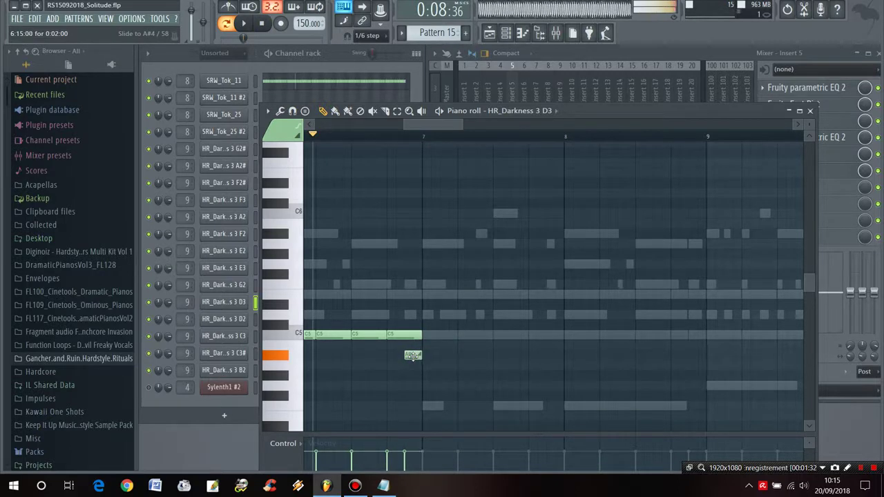
{"action": "left_click", "coordinate": [243, 23]}
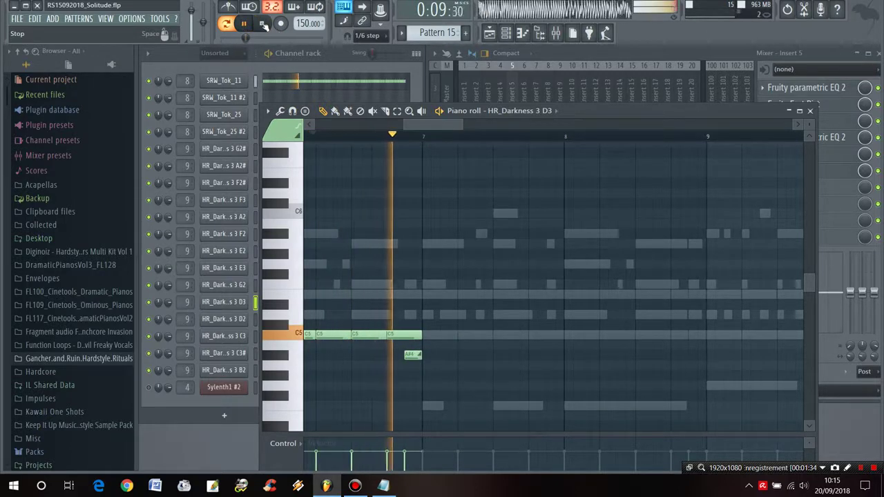
{"action": "left_click", "coordinate": [262, 24]}
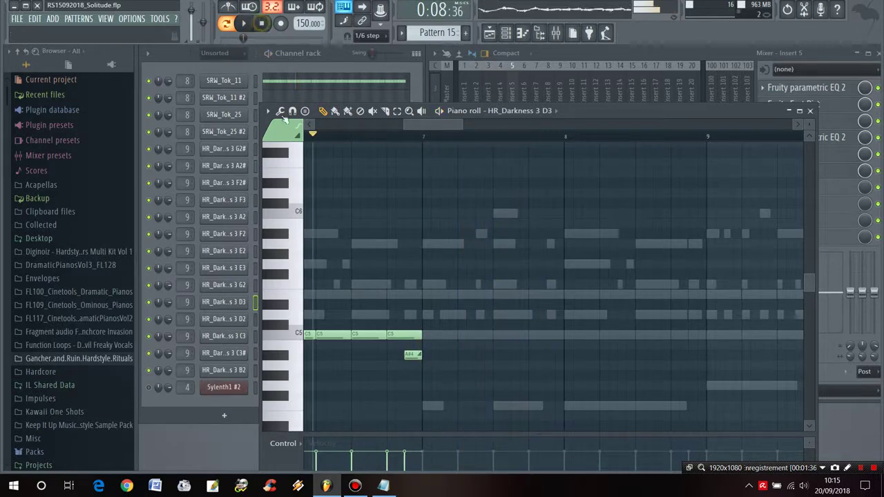
Step: Switch to Notepad, write "You see, it's easy ;)" and replace it with "Let see more ;)", then clear the text and minimize the window
{"action": "key", "text": "alt+Tab"}
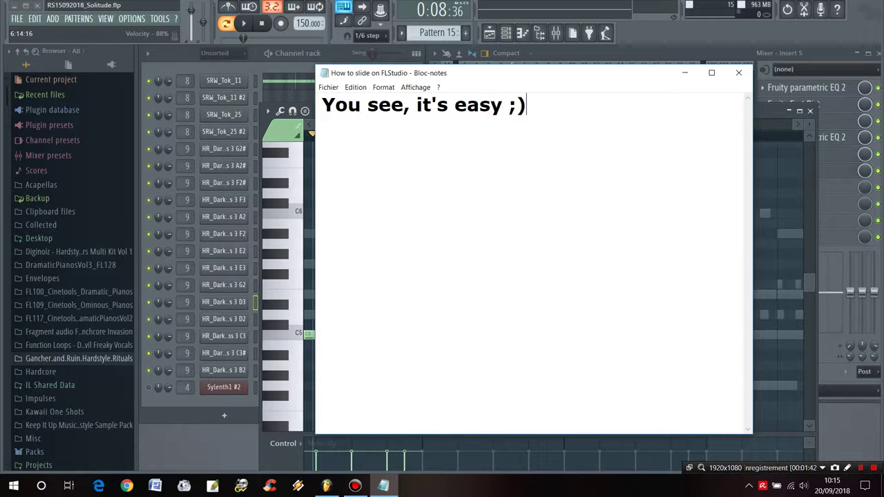
{"action": "key", "text": "ctrl+a"}
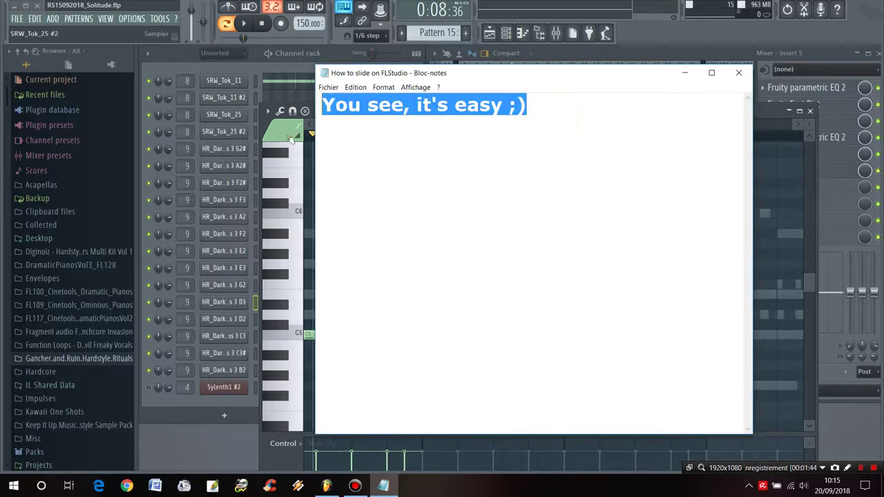
{"action": "key", "text": "Delete"}
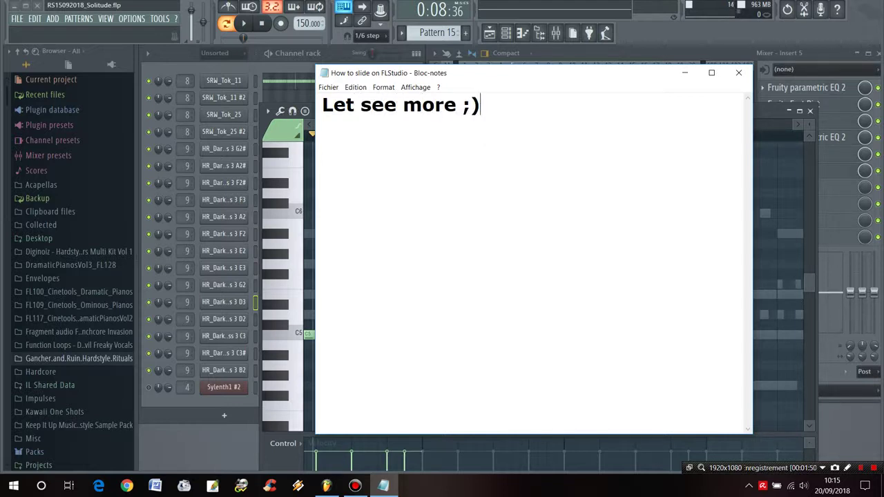
{"action": "key", "text": "ctrl+a"}
{"action": "key", "text": "Delete"}
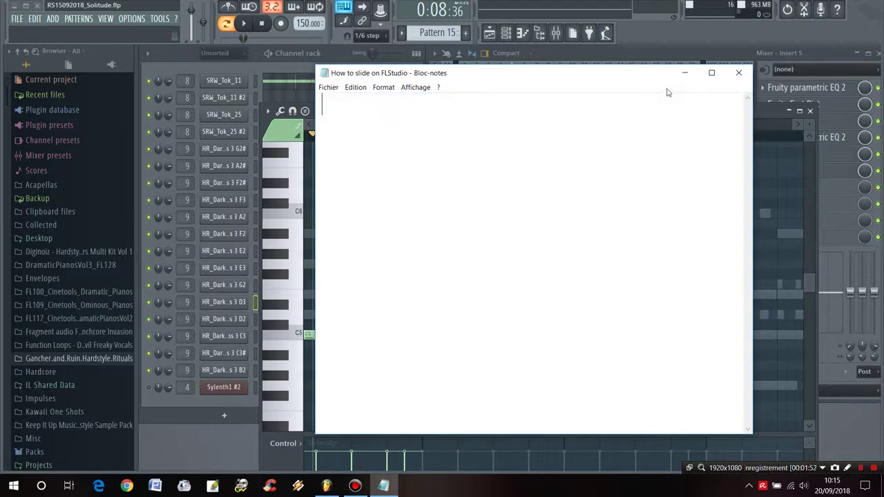
{"action": "left_click", "coordinate": [684, 73]}
Step: Play the pattern with the finished slide, close the D3 piano roll and stop playback
{"action": "key", "text": "space"}
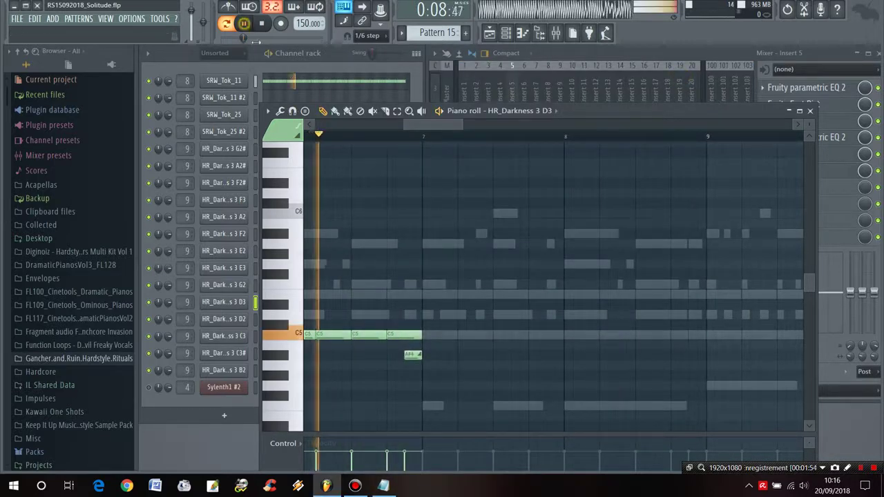
{"action": "left_click", "coordinate": [810, 111]}
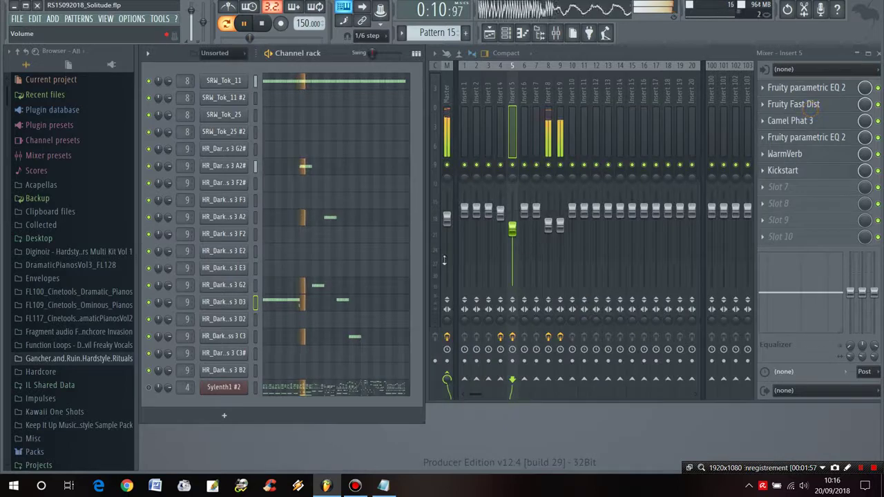
{"action": "left_click", "coordinate": [266, 25]}
Step: Open the piano roll of the HR_Darkness 3 A2# channel beside the channel rack, showing bars 8 to 10
{"action": "right_click", "coordinate": [231, 167]}
{"action": "left_click", "coordinate": [269, 166]}
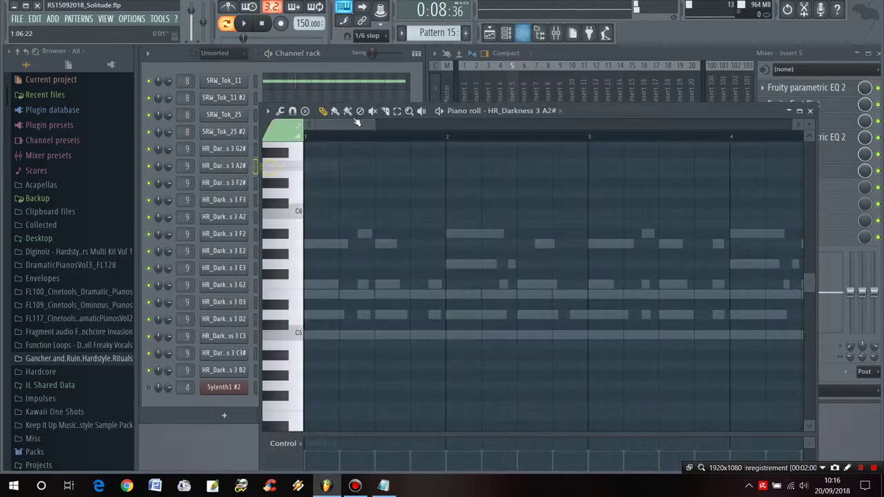
{"action": "left_click_drag", "start_coordinate": [587, 111], "coordinate": [726, 95]}
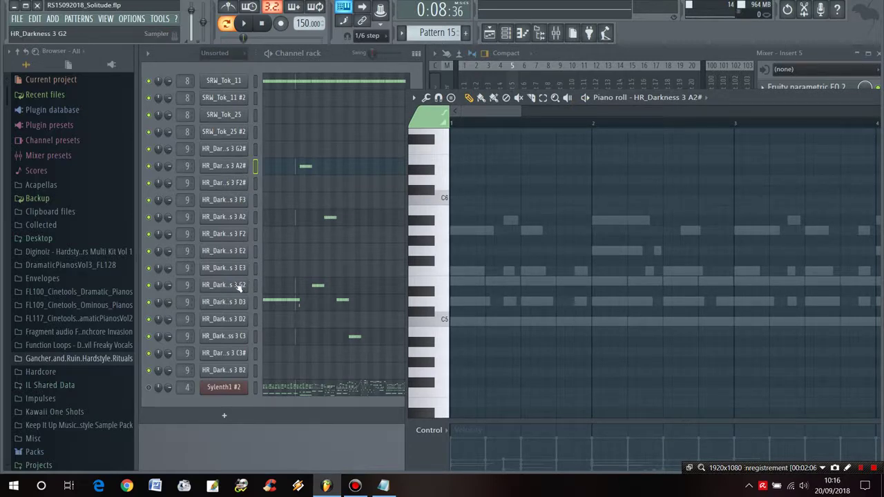
{"action": "left_click_drag", "start_coordinate": [503, 113], "coordinate": [619, 112]}
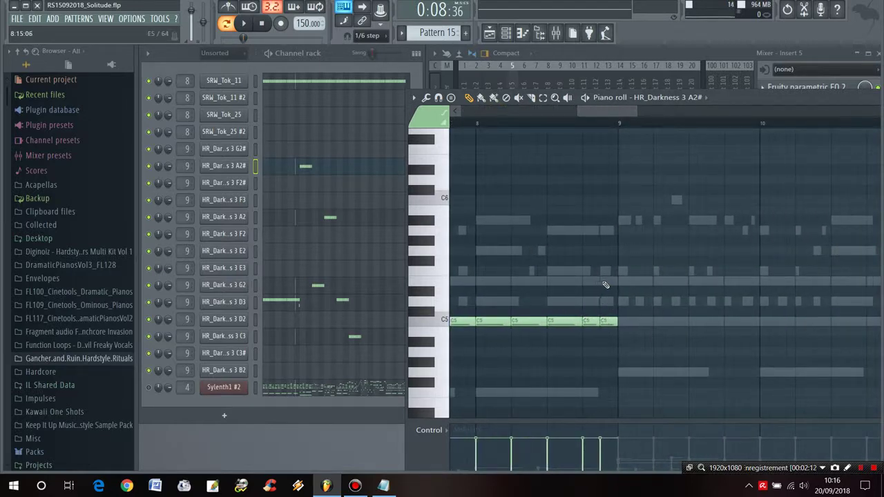
Step: Add a G4 slide note below the last C5 note at the end of bar 8
{"action": "scroll", "coordinate": [605, 285], "scroll_direction": "down", "scroll_amount": 5}
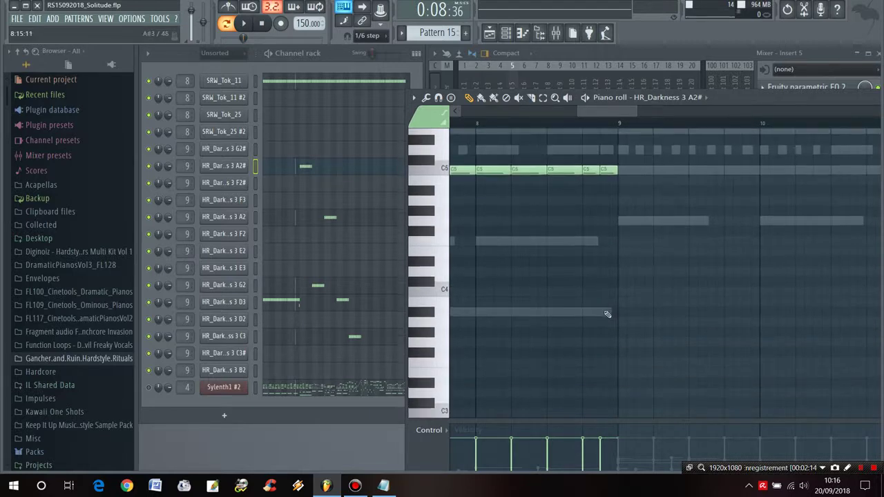
{"action": "left_click", "coordinate": [607, 271]}
{"action": "right_click", "coordinate": [606, 271]}
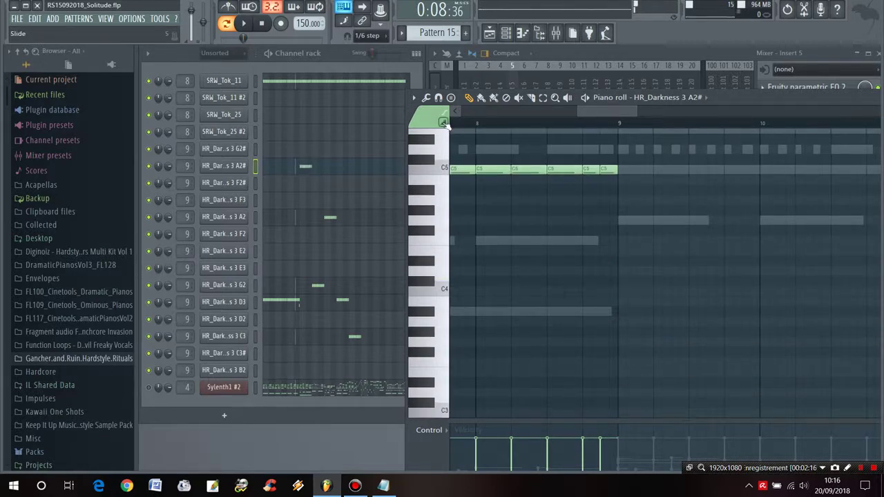
{"action": "left_click", "coordinate": [608, 221]}
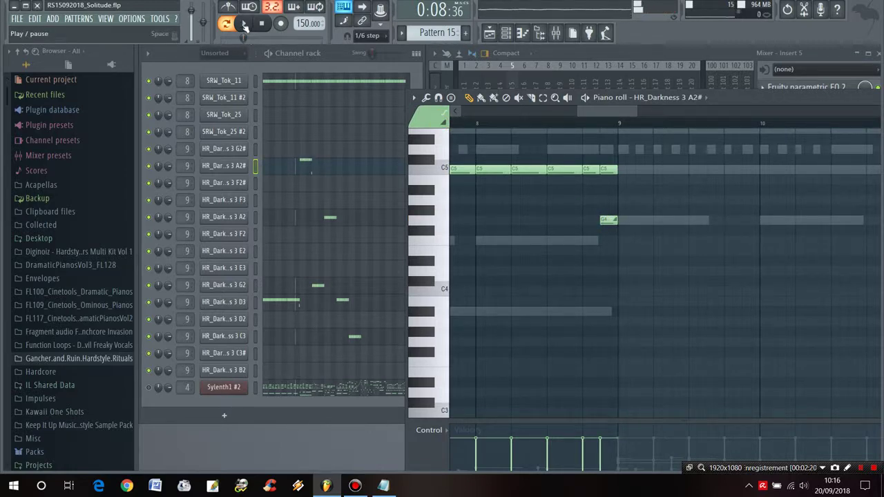
Step: Play the pattern with the HR_Darkness 3 A2# slide note and close its piano roll
{"action": "left_click", "coordinate": [244, 24]}
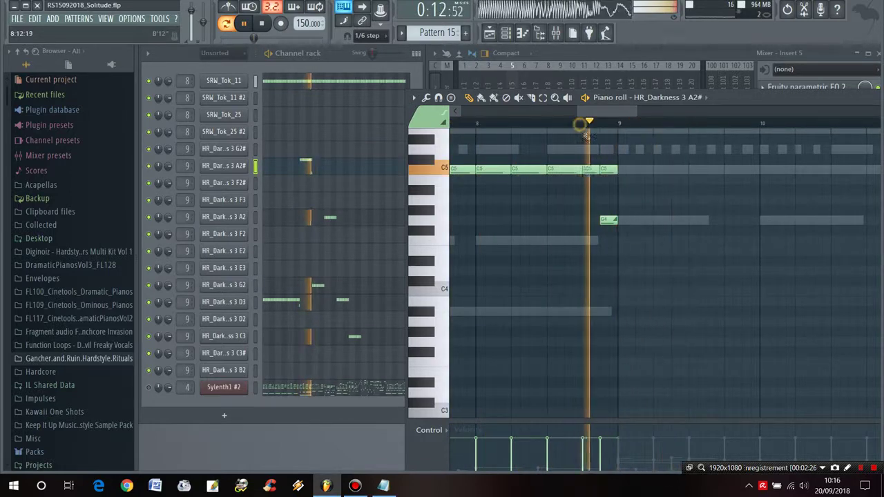
{"action": "left_click", "coordinate": [675, 99]}
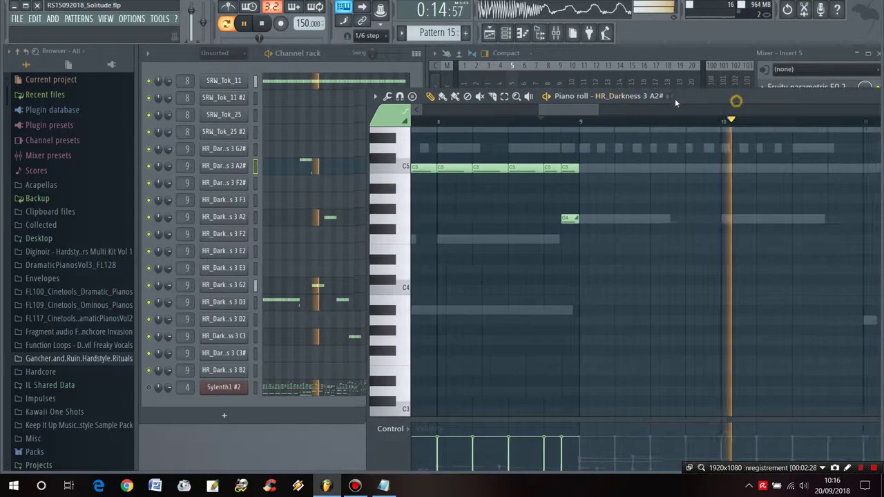
{"action": "left_click", "coordinate": [863, 100]}
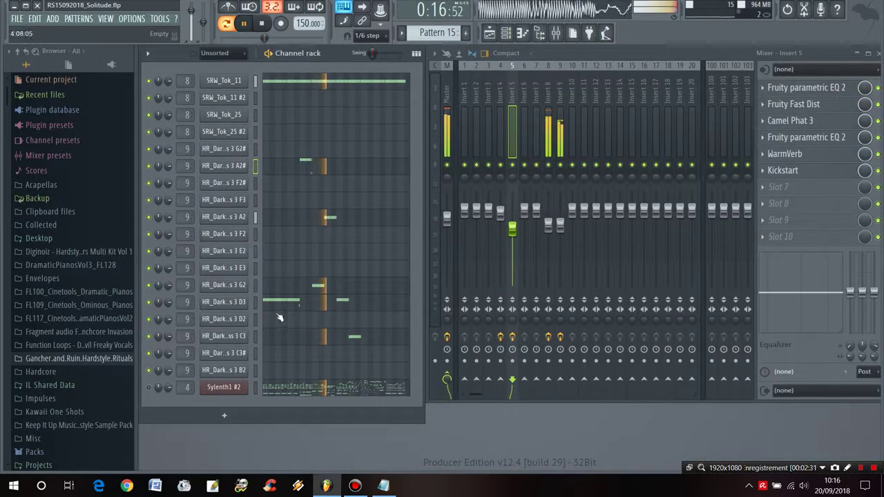
Step: Open the piano roll of the HR_Darkness 3 G2 channel, stop playback and show bars 10 to 12
{"action": "right_click", "coordinate": [236, 286]}
{"action": "left_click", "coordinate": [269, 285]}
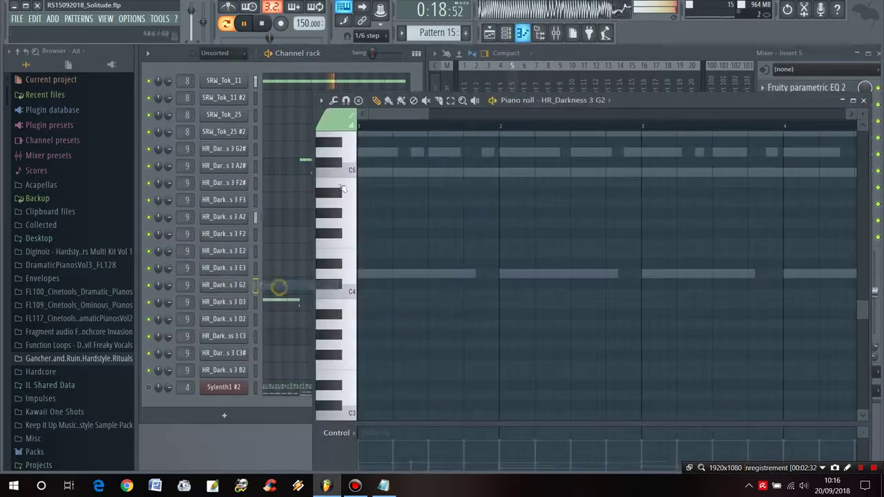
{"action": "left_click", "coordinate": [261, 23]}
{"action": "left_click_drag", "start_coordinate": [407, 114], "coordinate": [556, 114]}
{"action": "scroll", "coordinate": [563, 207], "scroll_direction": "up", "scroll_amount": 3}
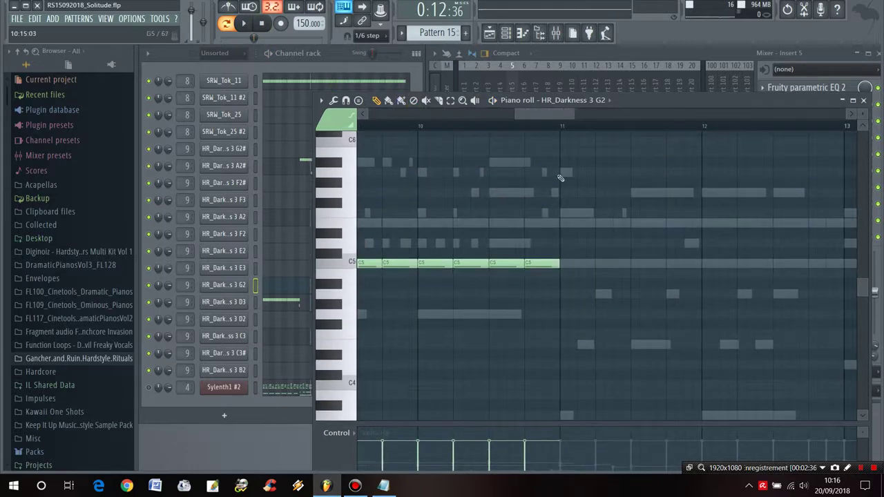
{"action": "left_click", "coordinate": [529, 223]}
{"action": "left_click_drag", "start_coordinate": [532, 223], "coordinate": [530, 162]}
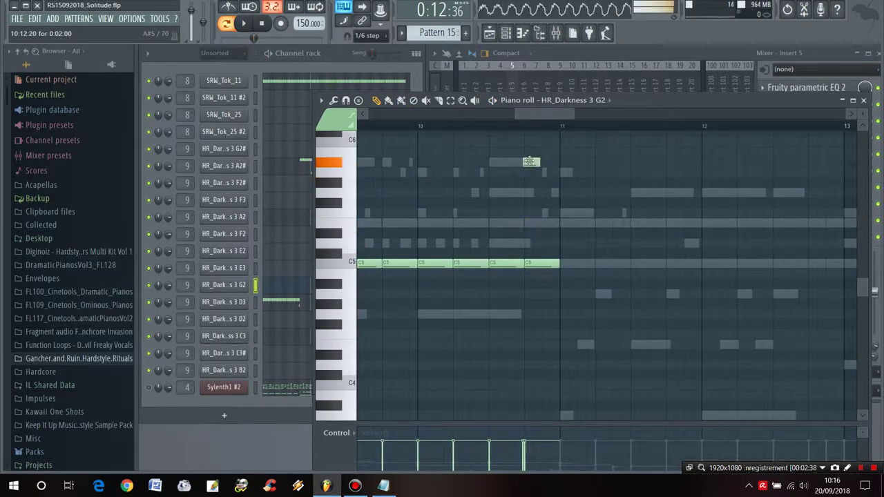
{"action": "left_click_drag", "start_coordinate": [645, 100], "coordinate": [608, 130]}
{"action": "right_click", "coordinate": [496, 191]}
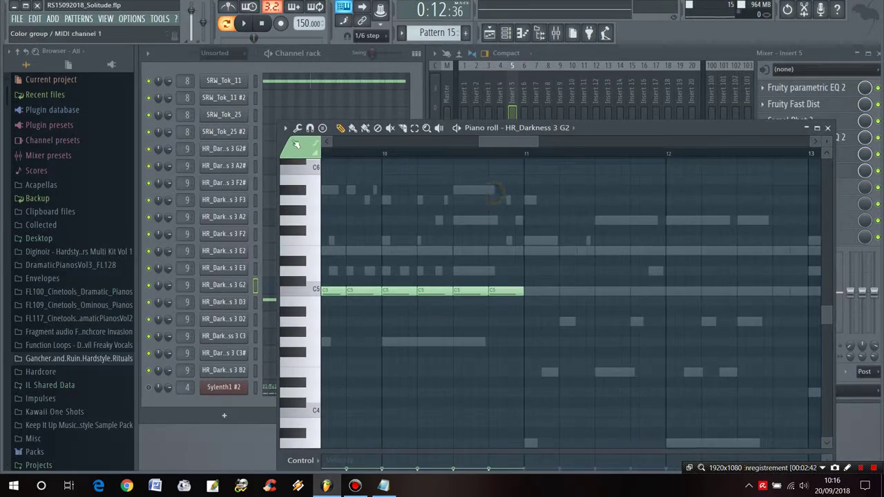
Step: Add an A5 slide note above the last C5 note of bar 10, play it back and stop
{"action": "left_click_drag", "start_coordinate": [494, 210], "coordinate": [503, 200]}
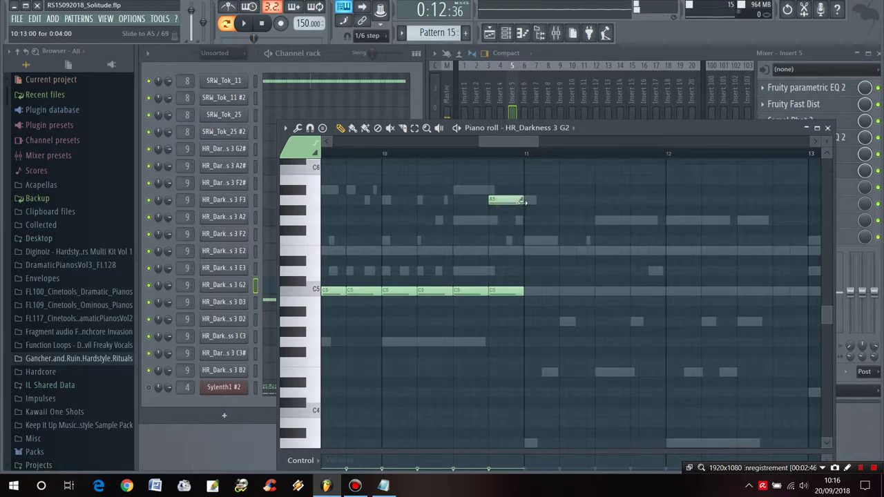
{"action": "scroll", "coordinate": [492, 145], "scroll_direction": "up", "scroll_amount": 3}
{"action": "key", "text": "space"}
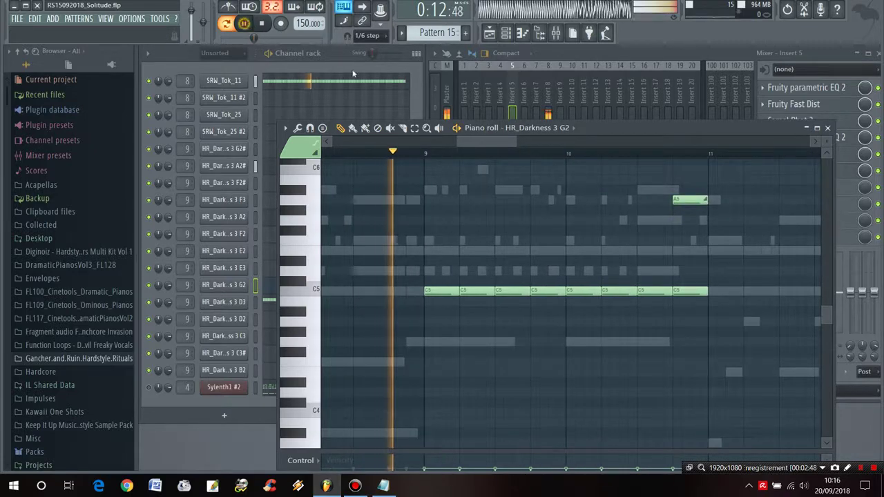
{"action": "left_click_drag", "start_coordinate": [497, 139], "coordinate": [514, 142]}
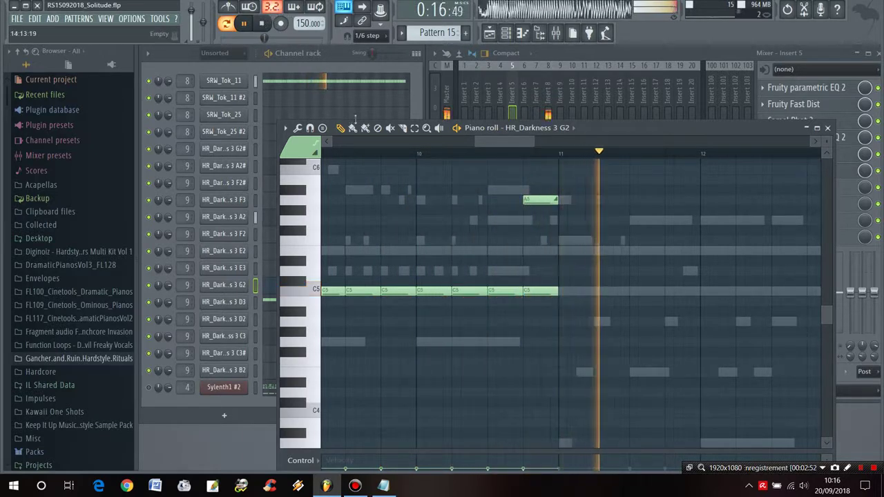
{"action": "left_click", "coordinate": [421, 160]}
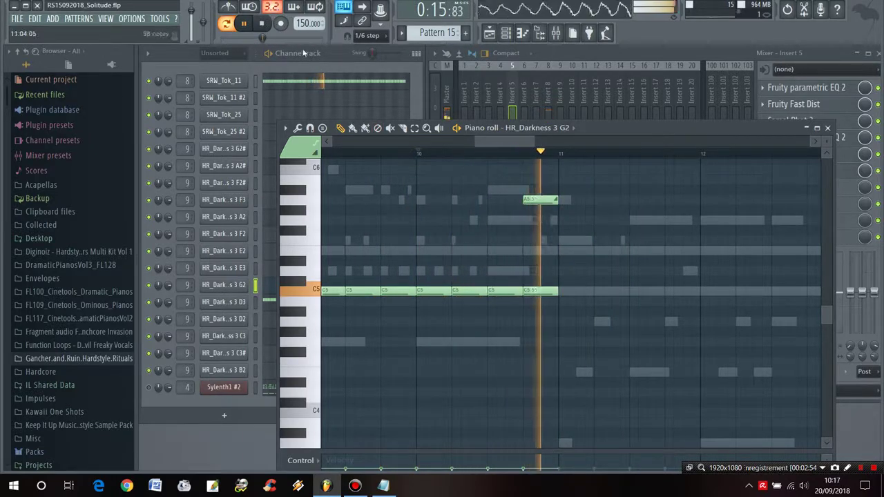
{"action": "left_click", "coordinate": [259, 24]}
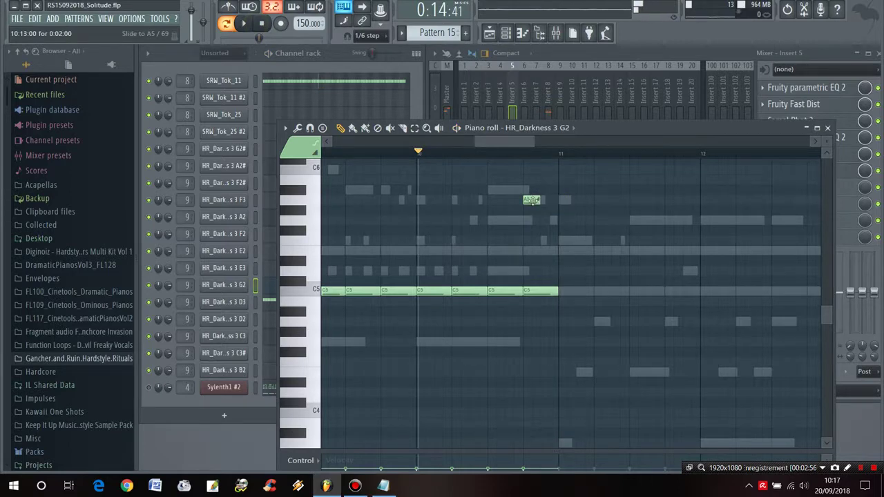
Step: Shorten the A5 slide note to two steps, shift it to the very end of bar 10 and play it
{"action": "left_click_drag", "start_coordinate": [532, 200], "coordinate": [549, 201]}
{"action": "key", "text": "space"}
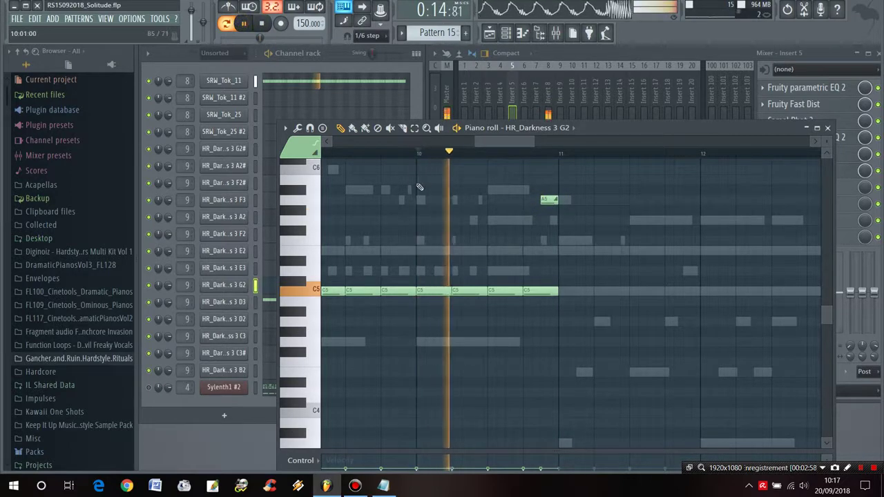
{"action": "left_click", "coordinate": [262, 24]}
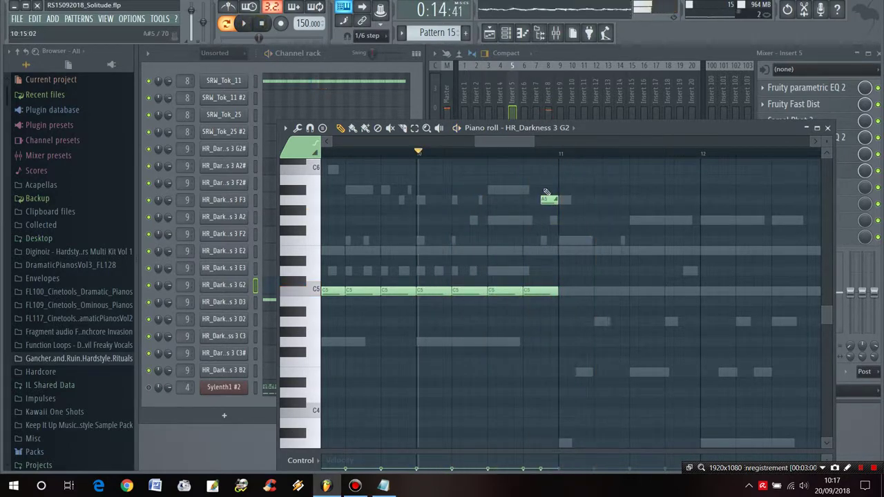
Step: Lower the slide note to A4, below the last C5 note, and play it back
{"action": "left_click_drag", "start_coordinate": [546, 200], "coordinate": [548, 327]}
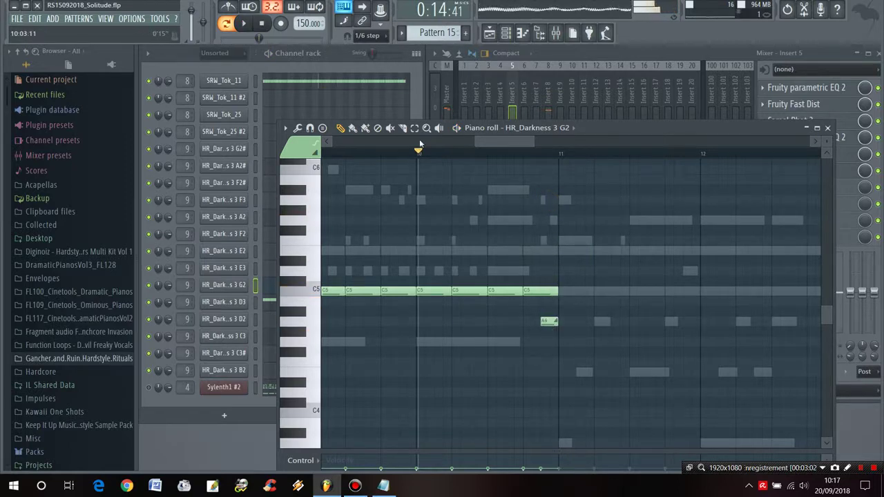
{"action": "left_click", "coordinate": [246, 24]}
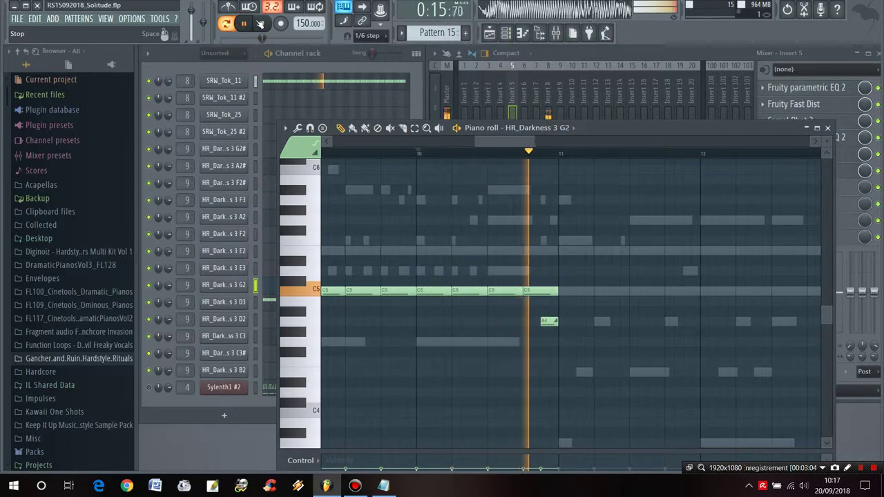
{"action": "left_click", "coordinate": [260, 24]}
Step: Extend the A4 slide note's start to match the last C5 note, play it back and close the piano roll
{"action": "left_click_drag", "start_coordinate": [549, 322], "coordinate": [532, 323]}
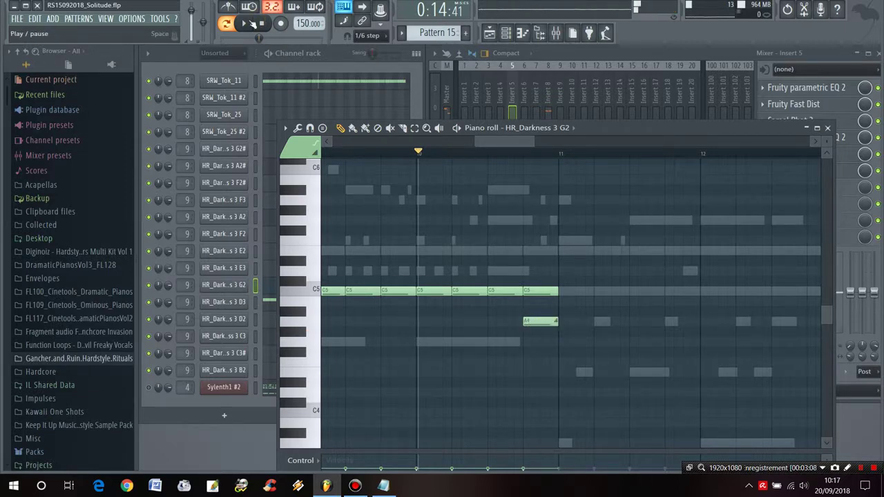
{"action": "left_click", "coordinate": [253, 24]}
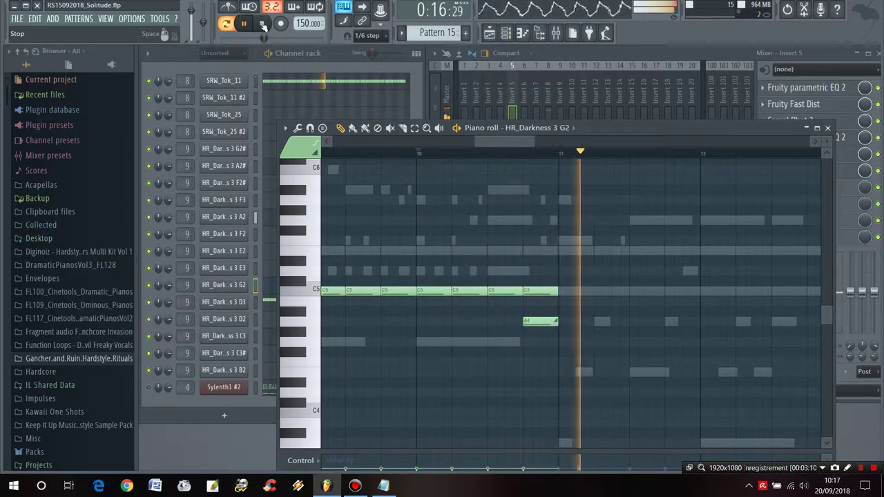
{"action": "left_click", "coordinate": [262, 25]}
{"action": "left_click", "coordinate": [828, 129]}
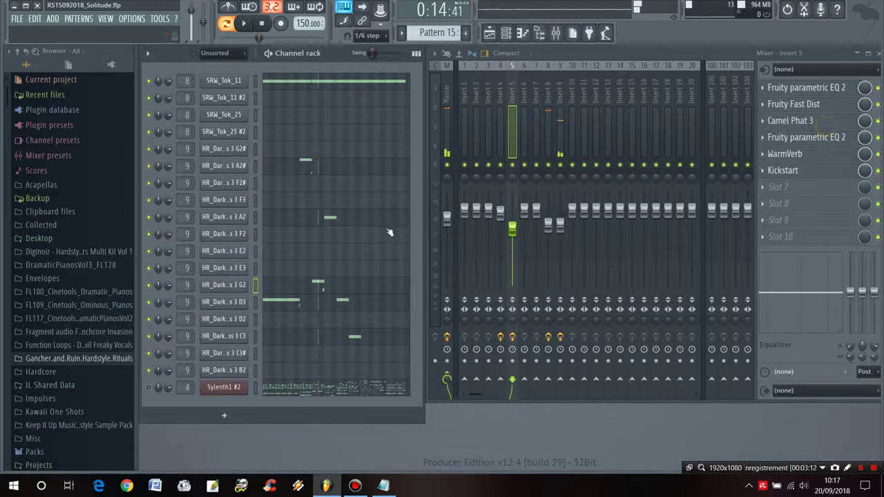
Step: Unmute the Sylenth1 #2 channel, play Pattern 15 from the start and stop playback
{"action": "left_click", "coordinate": [261, 25]}
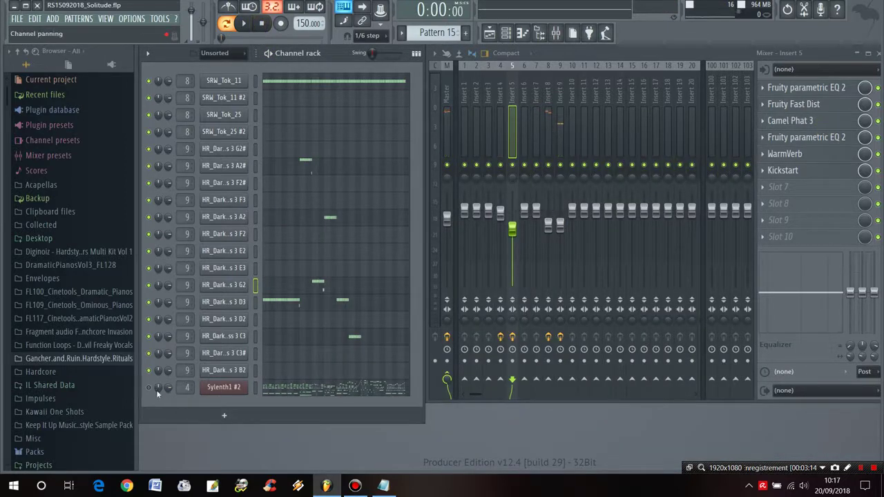
{"action": "left_click", "coordinate": [244, 24]}
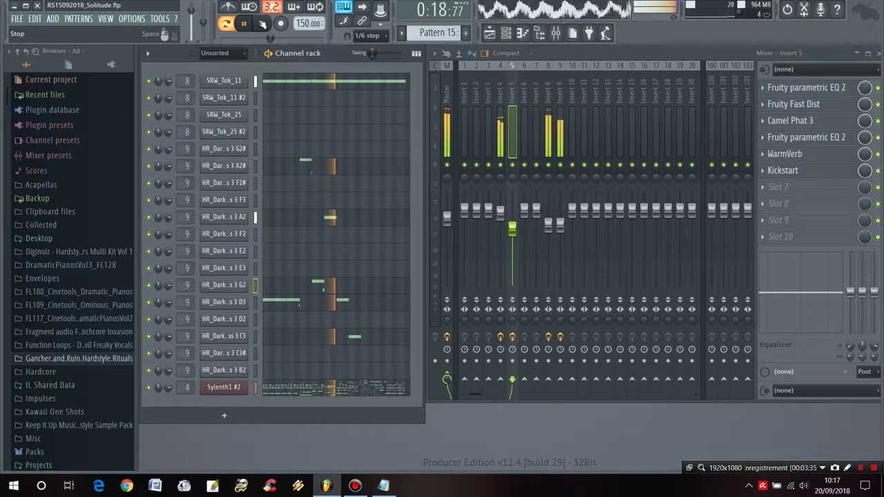
{"action": "left_click", "coordinate": [261, 23]}
Step: Switch to Pattern 40 and start playing it
{"action": "scroll", "coordinate": [439, 35], "scroll_direction": "down", "scroll_amount": 2}
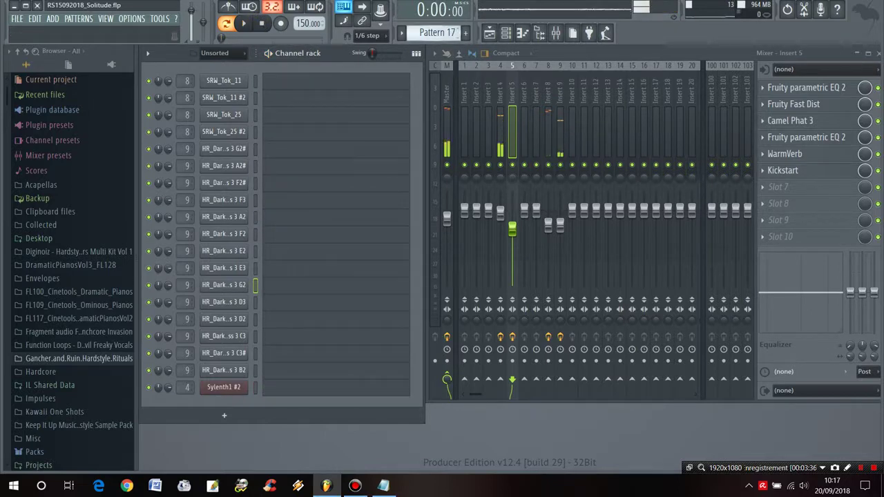
{"action": "scroll", "coordinate": [439, 34], "scroll_direction": "down", "scroll_amount": 5}
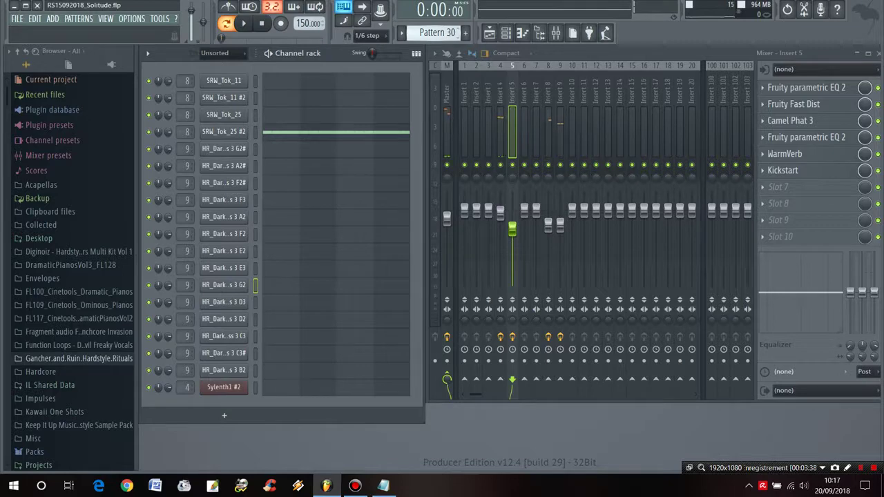
{"action": "scroll", "coordinate": [439, 35], "scroll_direction": "down", "scroll_amount": 5}
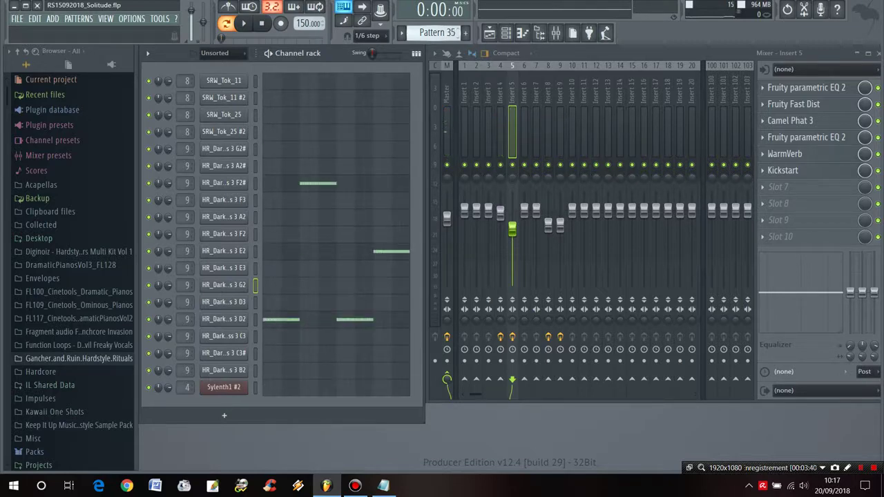
{"action": "scroll", "coordinate": [439, 32], "scroll_direction": "down", "scroll_amount": 5}
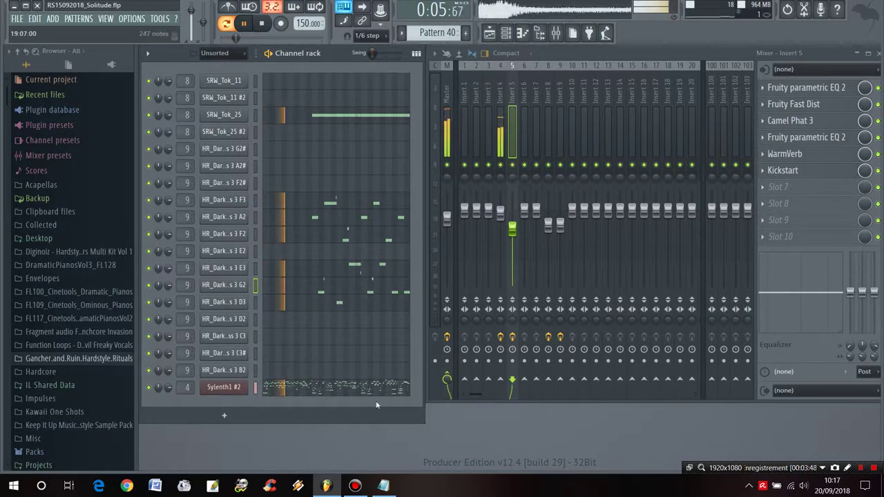
Step: Switch to Notepad and write "Let see with this one ;)", then clear the text and minimize the window
{"action": "left_click", "coordinate": [385, 487]}
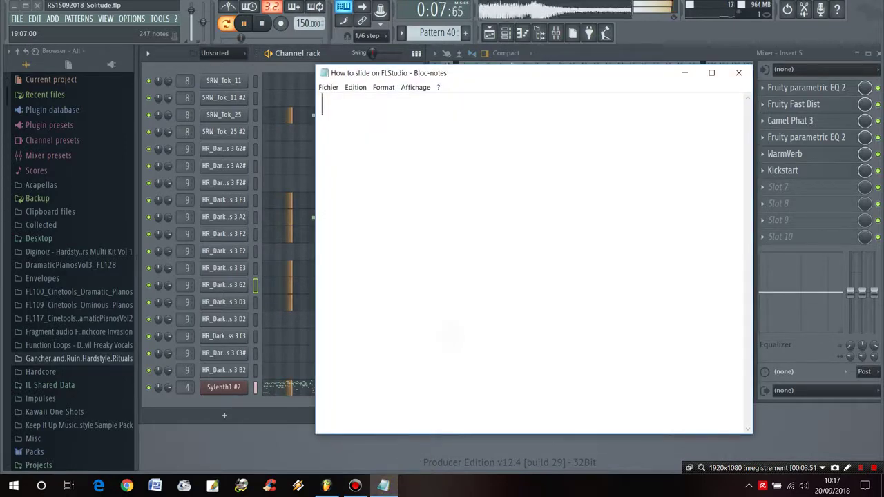
{"action": "type", "text": "Let see wit"}
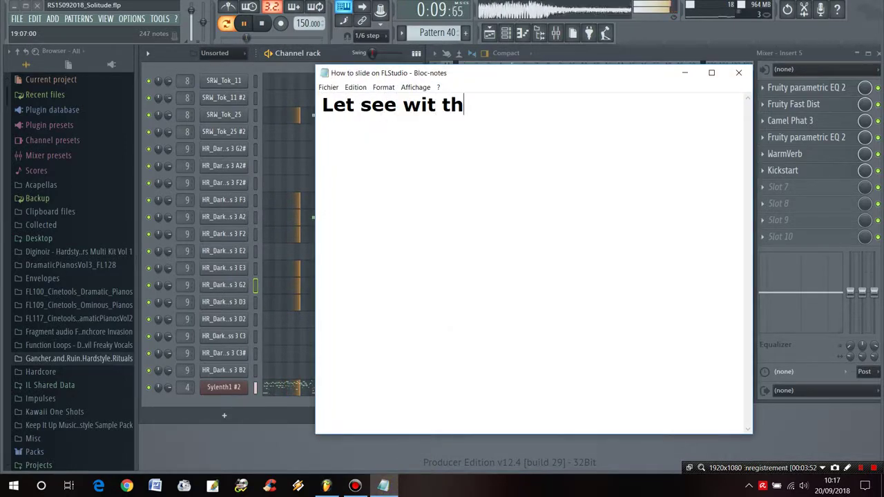
{"action": "type", "text": "h this o"}
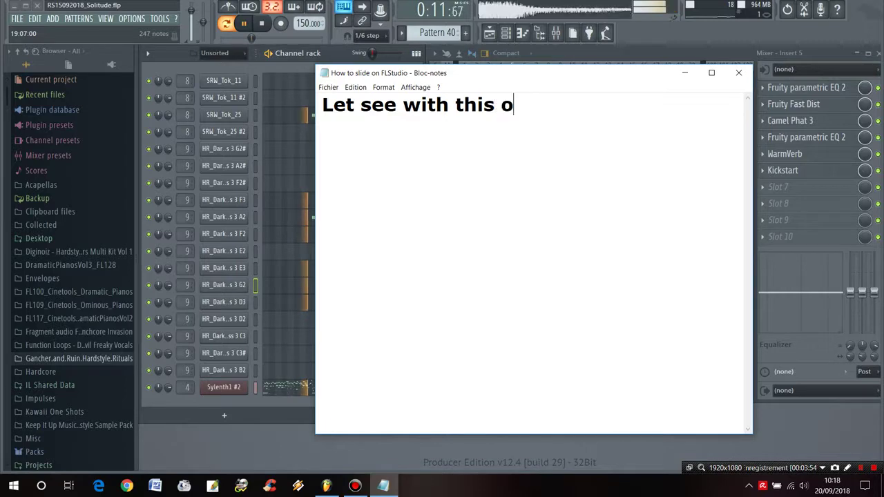
{"action": "type", "text": "ne ;)"}
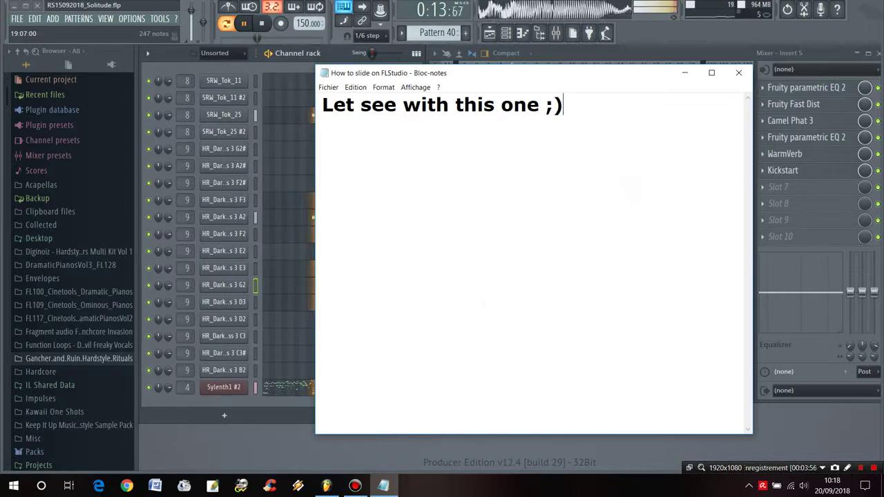
{"action": "key", "text": "ctrl+a"}
{"action": "key", "text": "BackSpace"}
{"action": "left_click", "coordinate": [684, 72]}
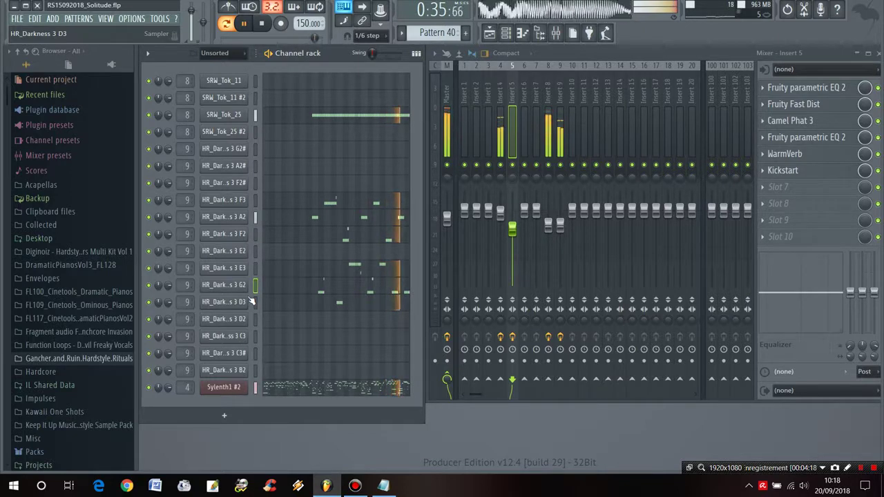
Step: Stop playback, switch to Pattern 25 and start playing it
{"action": "left_click", "coordinate": [263, 24]}
{"action": "scroll", "coordinate": [437, 32], "scroll_direction": "up", "scroll_amount": 14}
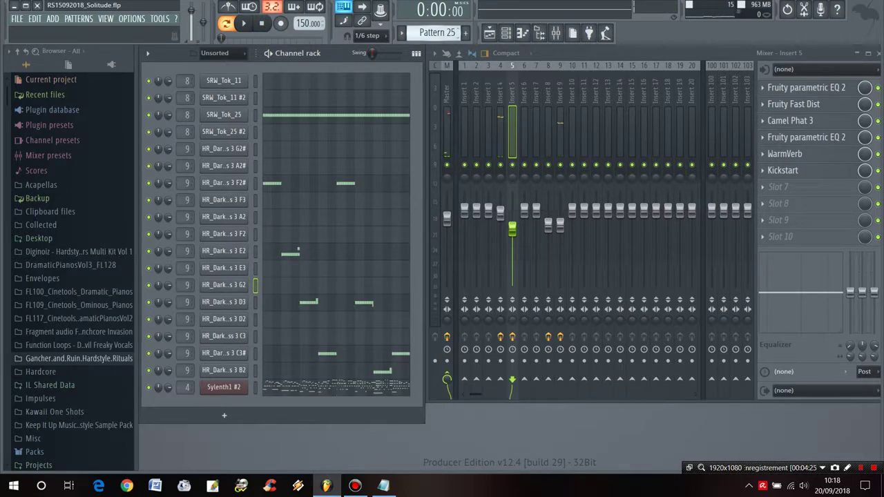
{"action": "left_click", "coordinate": [243, 24]}
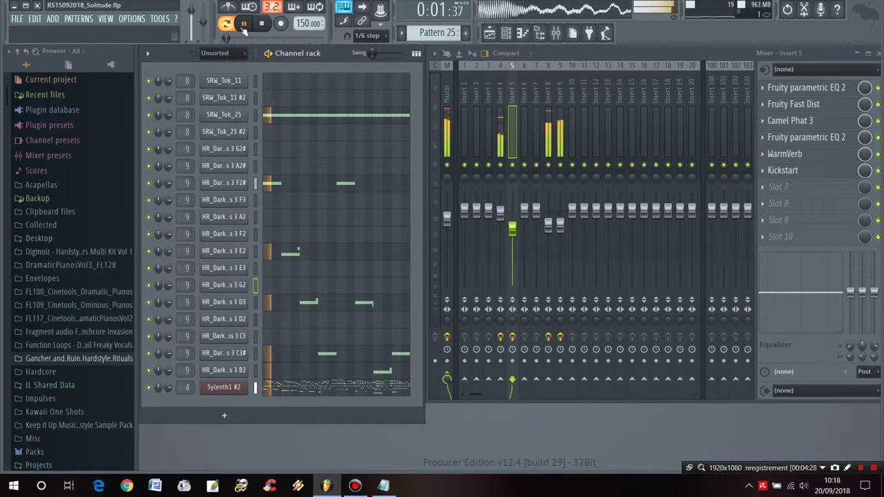
Step: Open the HR_Darkness 3 E2 piano roll, examine its slide note at the end of bar 4 and close it
{"action": "right_click", "coordinate": [243, 249]}
{"action": "left_click", "coordinate": [276, 252]}
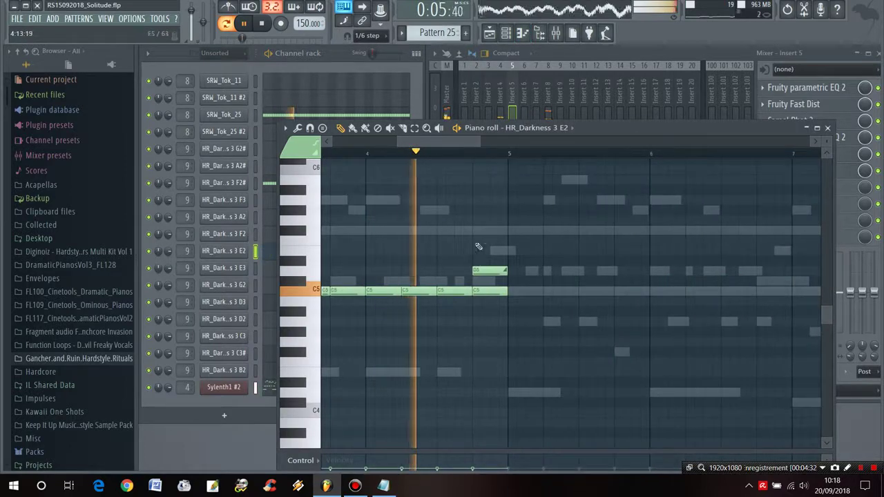
{"action": "left_click", "coordinate": [828, 128]}
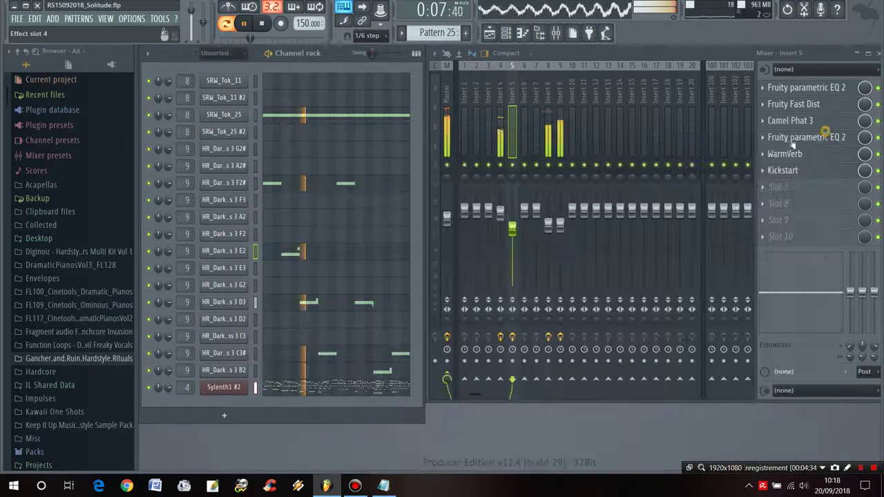
Step: Examine the HR_Darkness 3 D3 piano roll, close it and mute the Sylenth1 #2 channel
{"action": "right_click", "coordinate": [234, 302]}
{"action": "left_click", "coordinate": [266, 302]}
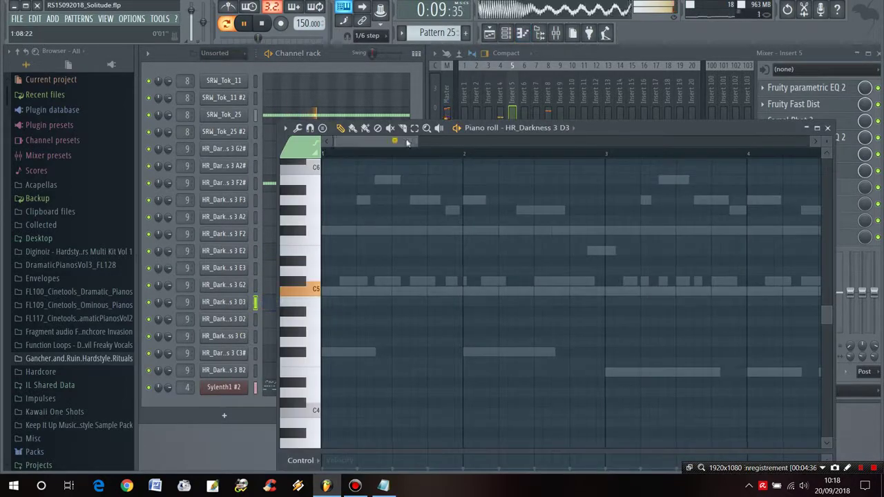
{"action": "left_click", "coordinate": [828, 128]}
{"action": "left_click", "coordinate": [148, 388]}
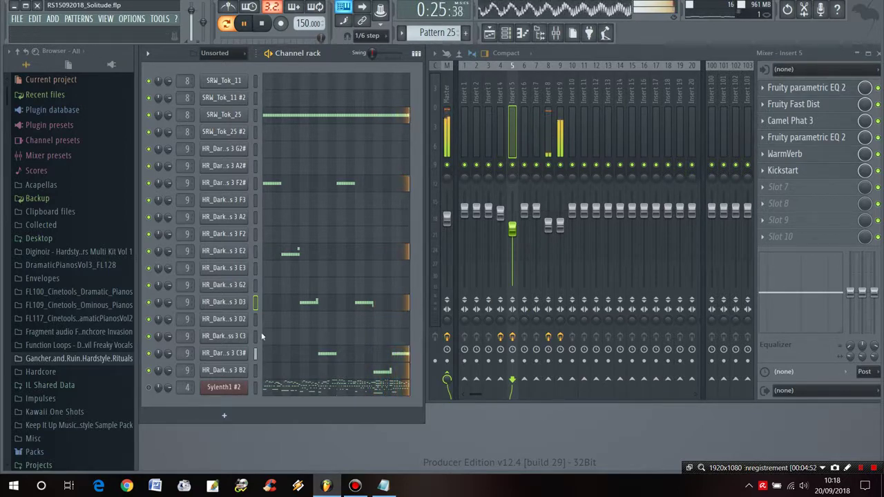
Step: Open the HR_Darkness 3 E2 piano roll, examine its notes from bar 3 onward and close it
{"action": "right_click", "coordinate": [257, 248]}
{"action": "left_click", "coordinate": [273, 250]}
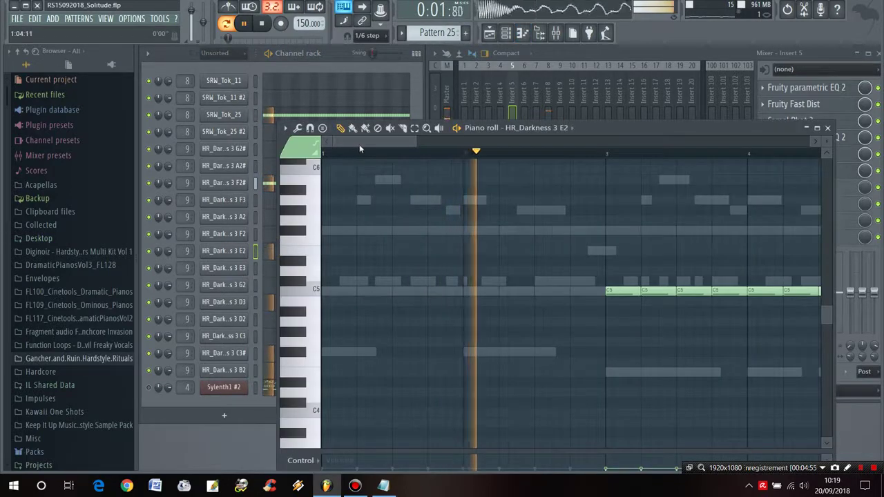
{"action": "left_click_drag", "start_coordinate": [359, 145], "coordinate": [429, 139]}
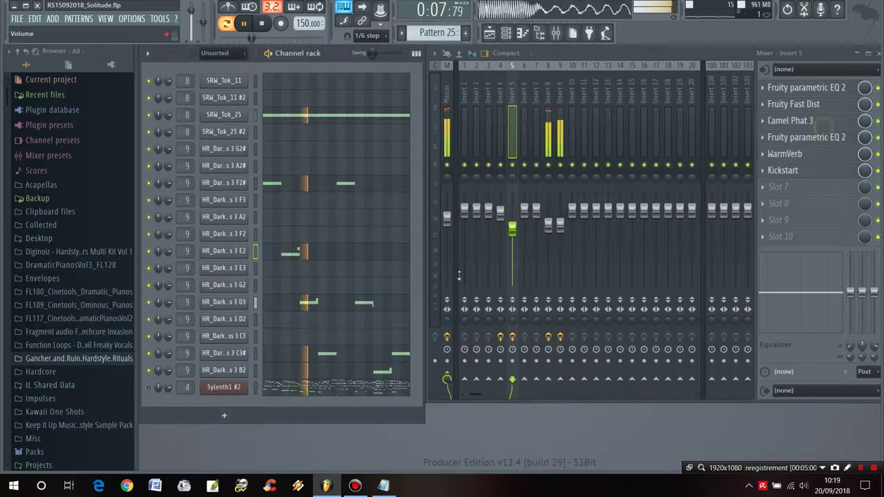
{"action": "left_click", "coordinate": [828, 128]}
Step: Open the HR_Darkness 3 B2 piano roll, remove the C#5 slide note at the end of bar 14 and stop playback
{"action": "right_click", "coordinate": [228, 371]}
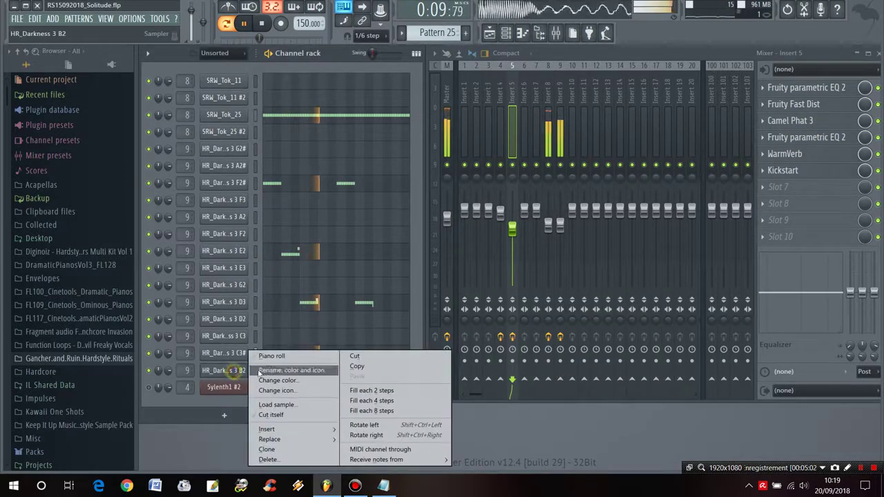
{"action": "left_click", "coordinate": [265, 357]}
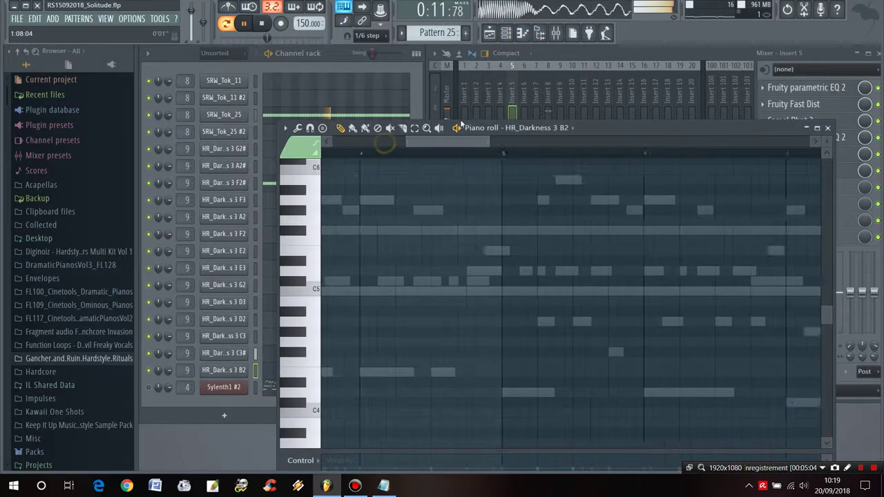
{"action": "left_click_drag", "start_coordinate": [541, 117], "coordinate": [646, 135]}
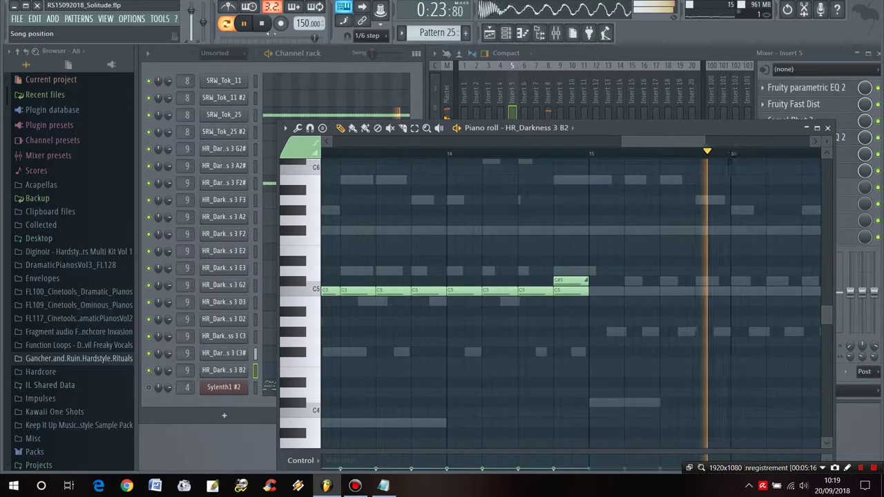
{"action": "key", "text": "space"}
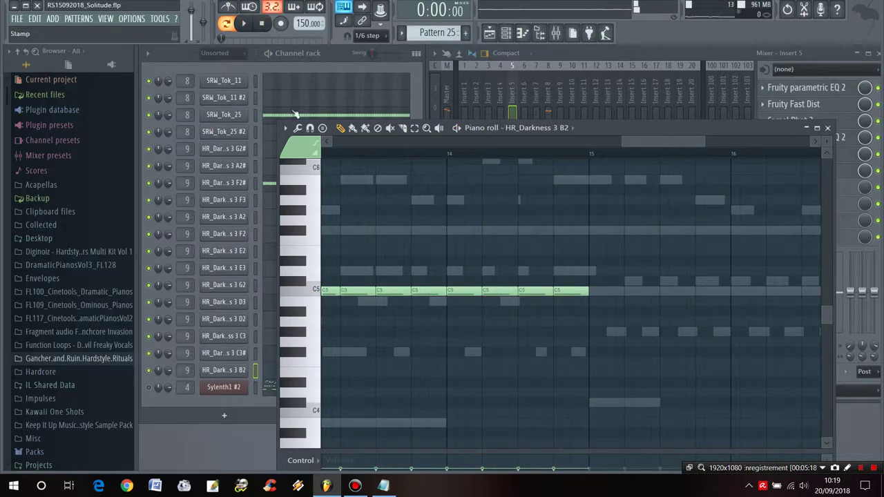
Step: Start playback and listen to the end of bar 14 with only the C5 notes
{"action": "left_click", "coordinate": [245, 24]}
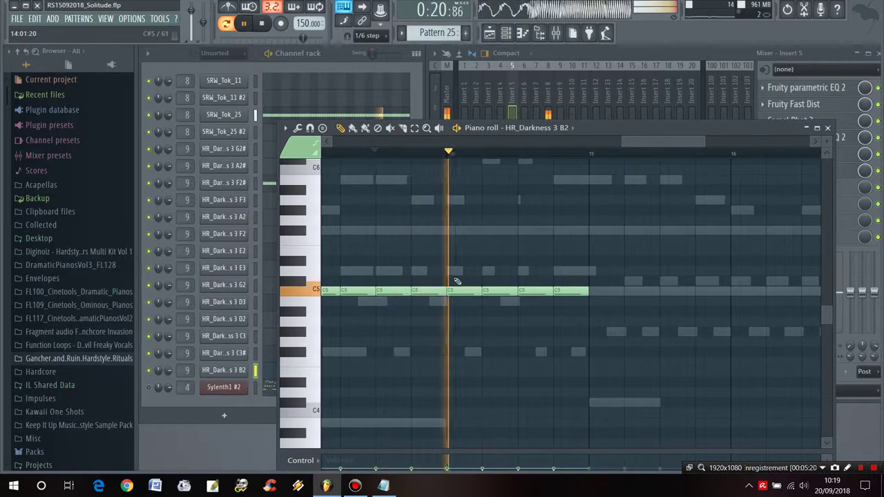
{"action": "left_click", "coordinate": [553, 153]}
{"action": "left_click", "coordinate": [522, 153]}
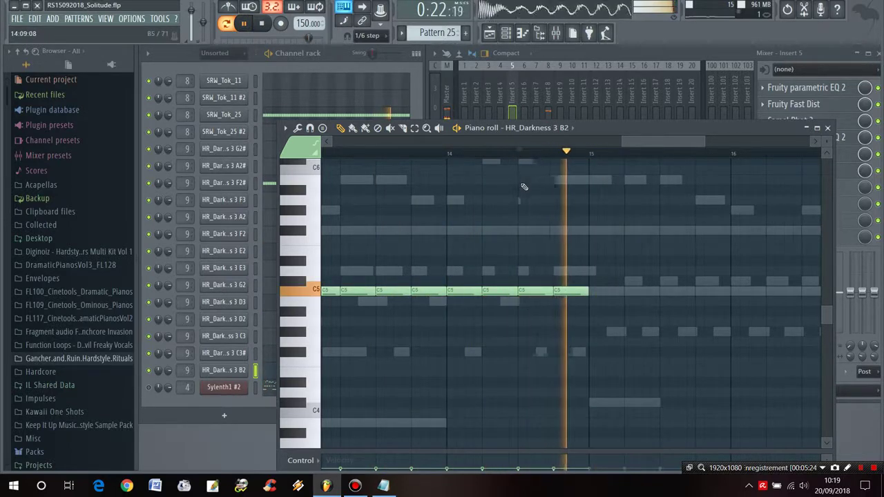
Step: Try an ordinary C#5 note above the last C5 of bar 14, replay the passage and delete the note
{"action": "left_click", "coordinate": [558, 280]}
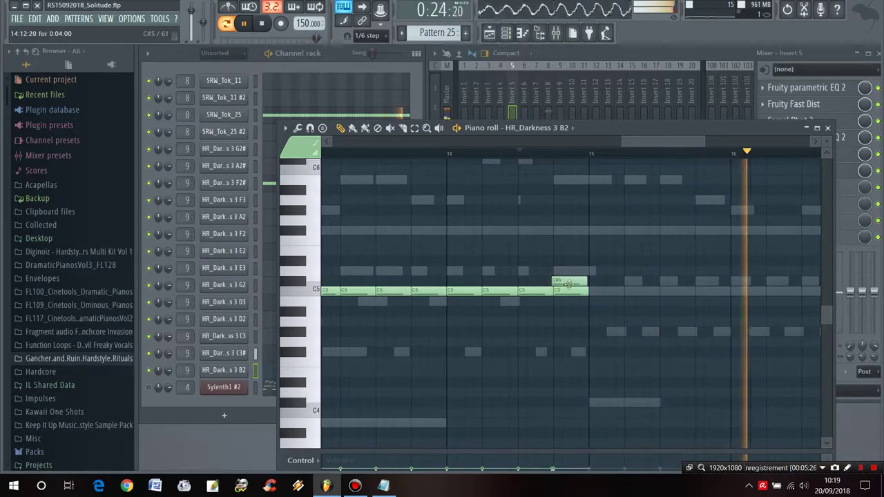
{"action": "left_click", "coordinate": [517, 153]}
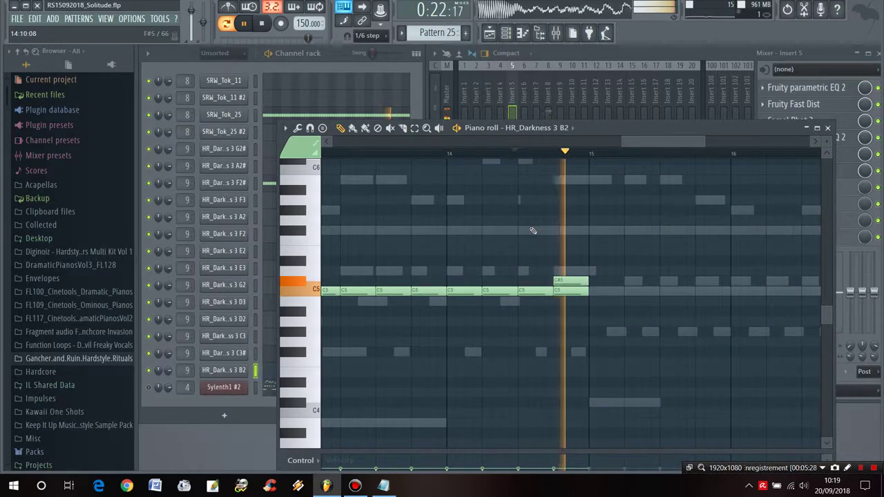
{"action": "right_click", "coordinate": [569, 281]}
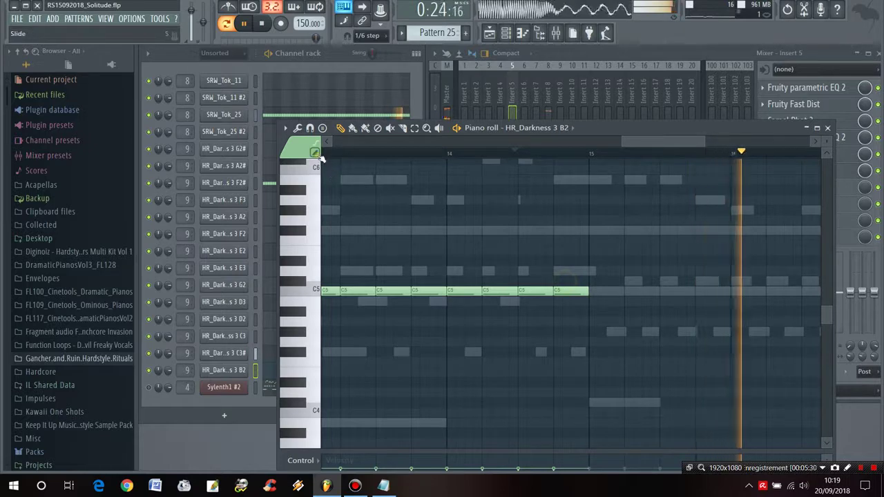
Step: With slide mode on, add a C#5 slide note above the last C5 of bar 14 and replay the passage
{"action": "left_click", "coordinate": [553, 280]}
{"action": "left_click", "coordinate": [512, 153]}
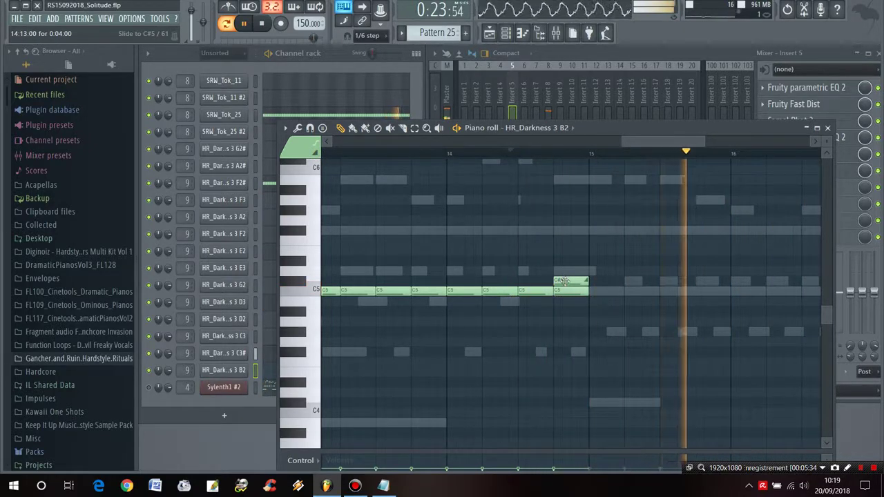
Step: Raise the bar 14 slide note to C#6, replay the passage and return the note to C#5
{"action": "left_click_drag", "start_coordinate": [560, 278], "coordinate": [565, 161]}
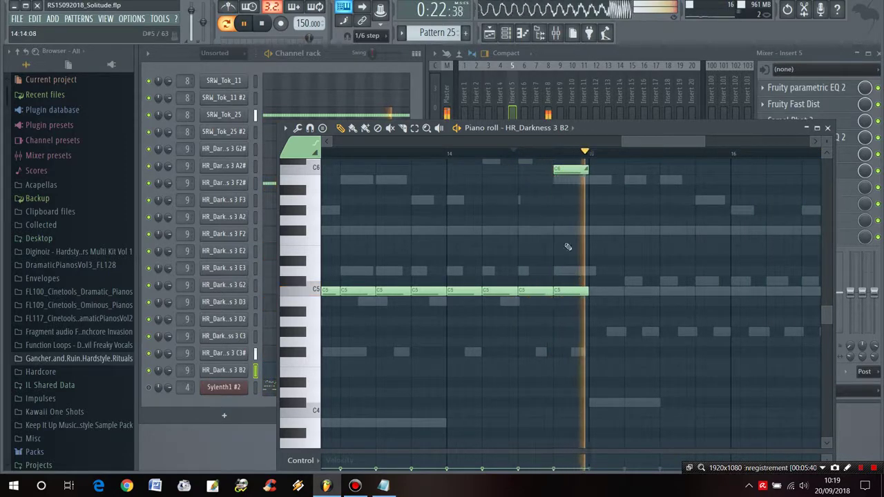
{"action": "scroll", "coordinate": [553, 166], "scroll_direction": "up", "scroll_amount": 1}
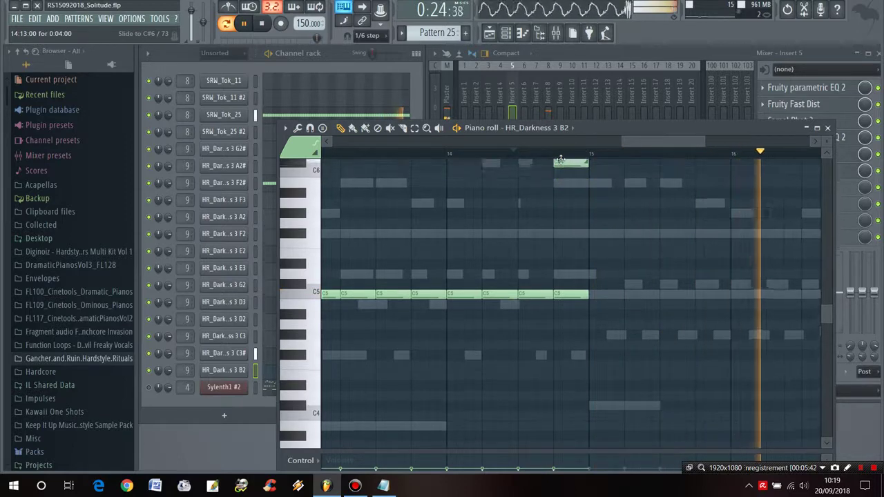
{"action": "left_click", "coordinate": [513, 152]}
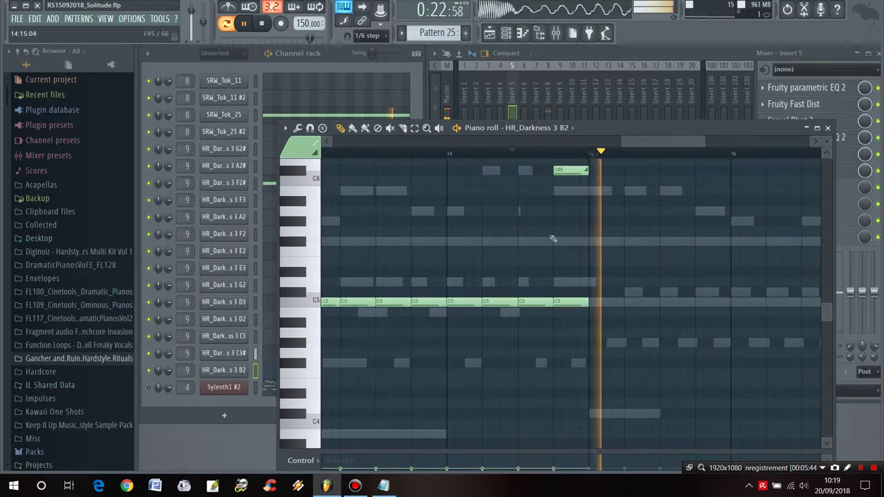
{"action": "left_click", "coordinate": [469, 152]}
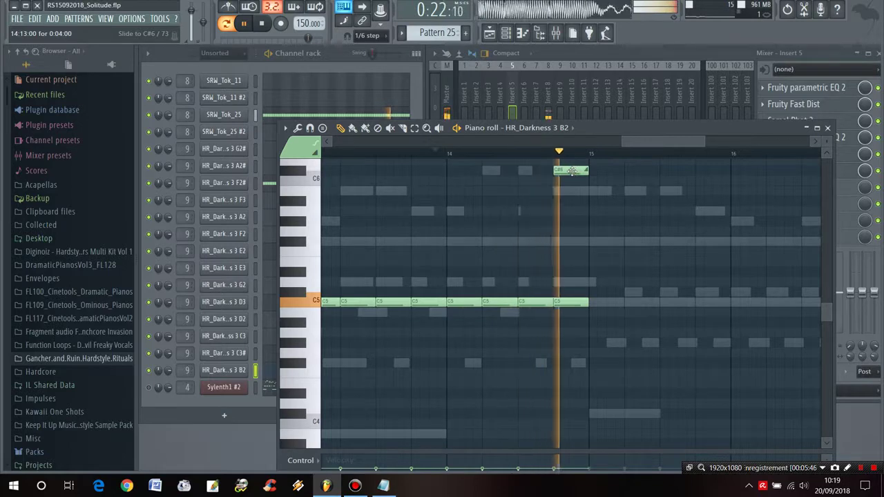
{"action": "left_click_drag", "start_coordinate": [581, 169], "coordinate": [569, 296]}
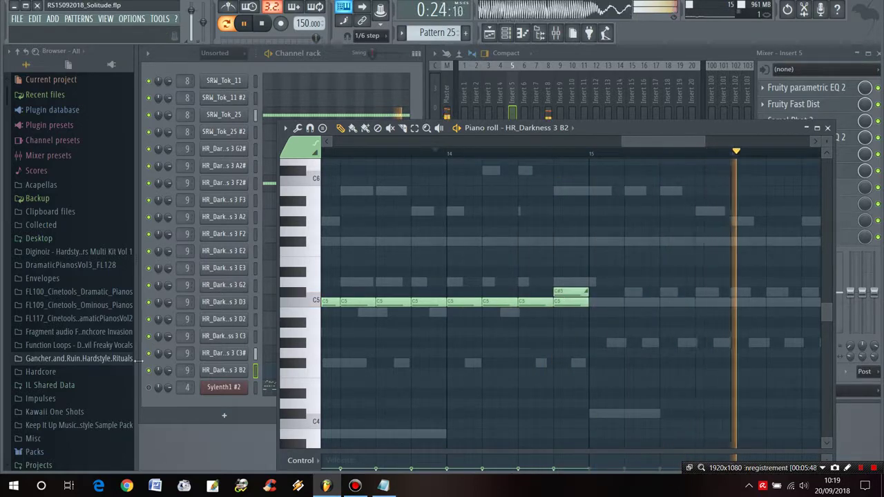
Step: Unmute the Sylenth1 #2 channel and close the piano roll to hear Pattern 25 in full
{"action": "left_click", "coordinate": [152, 392]}
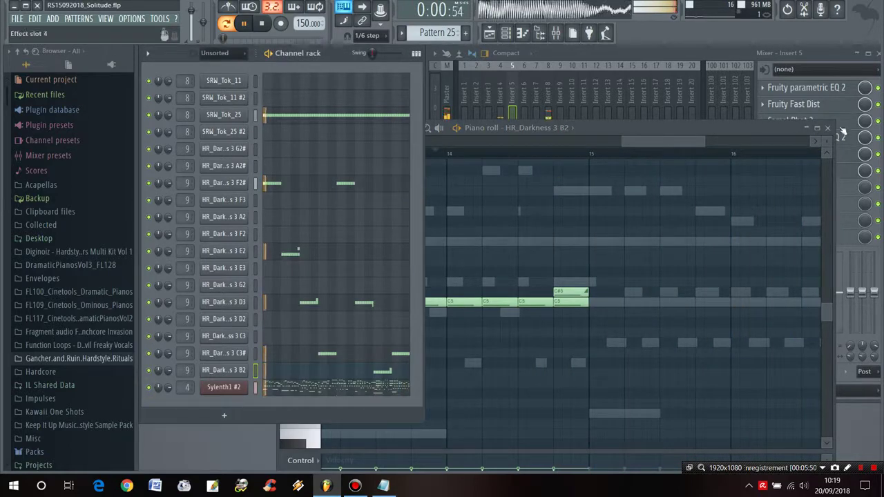
{"action": "key", "text": "F7"}
{"action": "key", "text": "F7"}
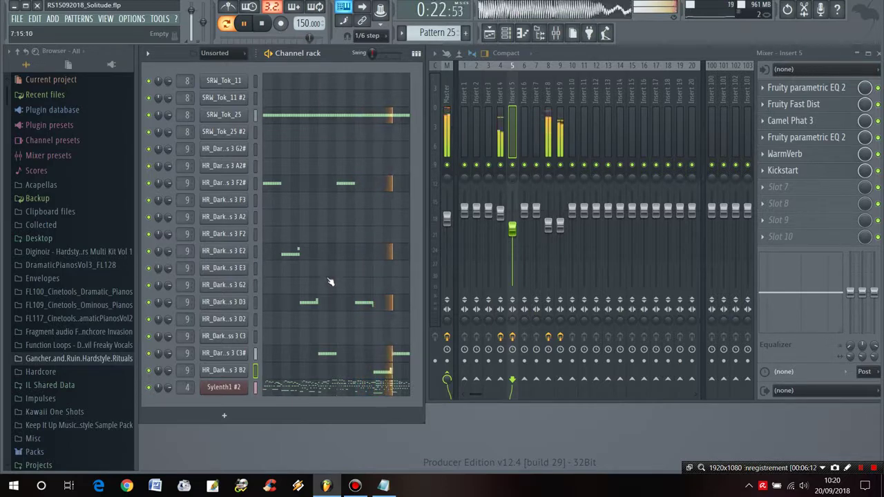
Step: Stop playback, browse through the patterns and switch to Pattern 20
{"action": "left_click", "coordinate": [265, 24]}
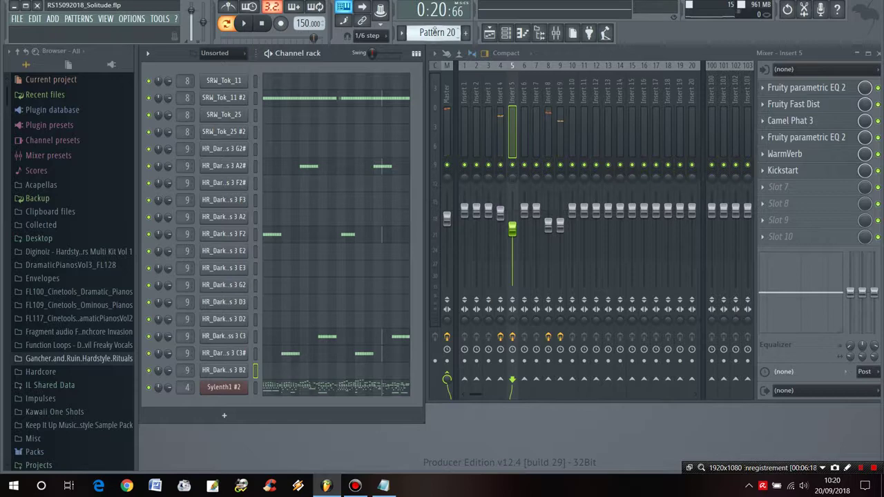
{"action": "scroll", "coordinate": [436, 32], "scroll_direction": "up", "scroll_amount": 5}
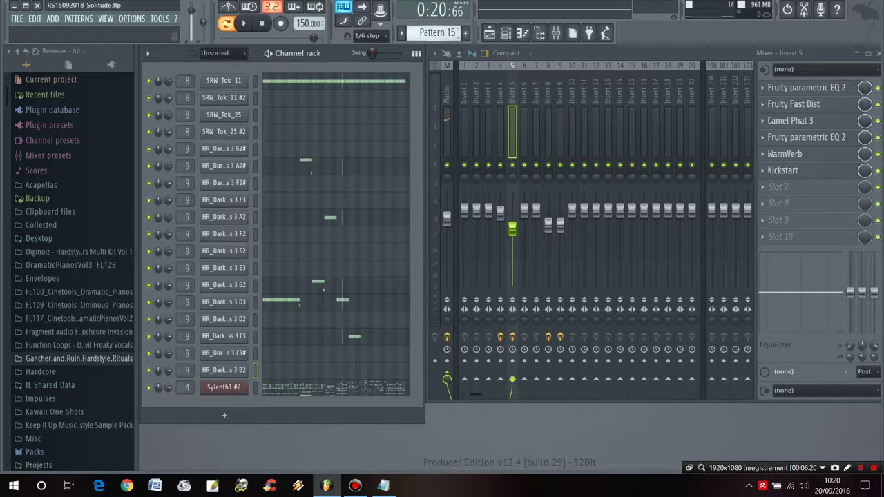
{"action": "scroll", "coordinate": [435, 33], "scroll_direction": "up", "scroll_amount": 5}
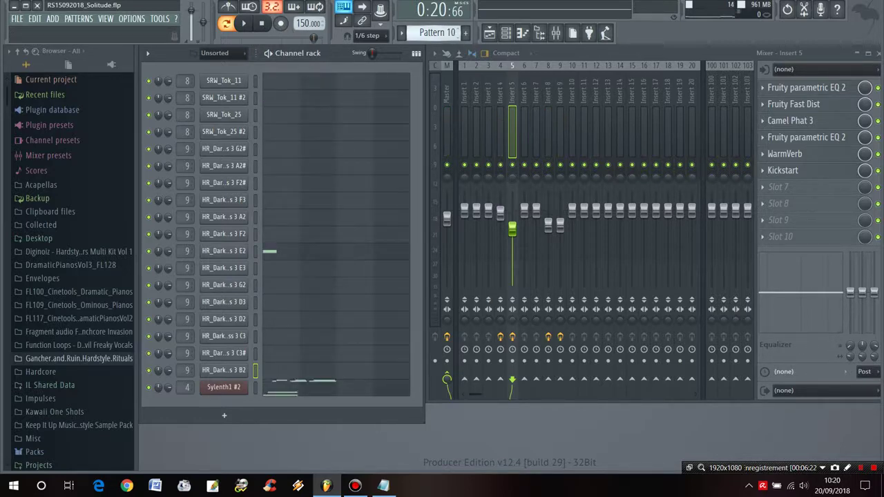
{"action": "scroll", "coordinate": [435, 33], "scroll_direction": "up", "scroll_amount": 2}
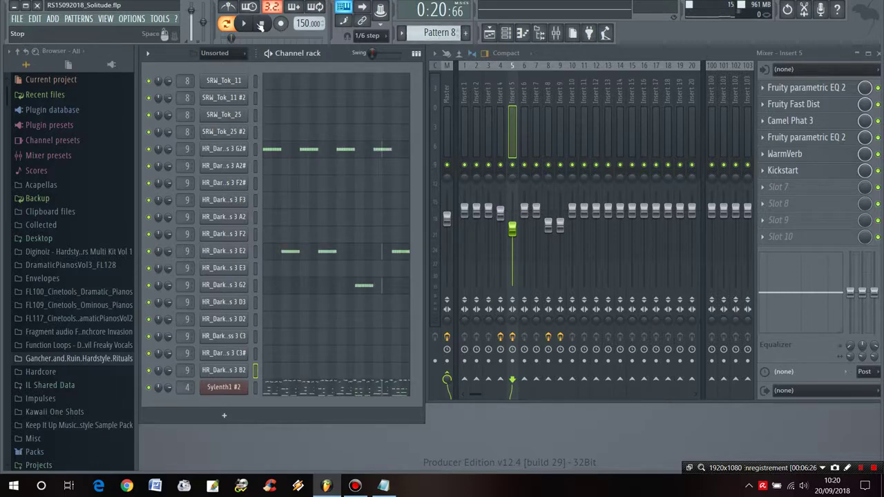
{"action": "scroll", "coordinate": [452, 32], "scroll_direction": "up", "scroll_amount": 3}
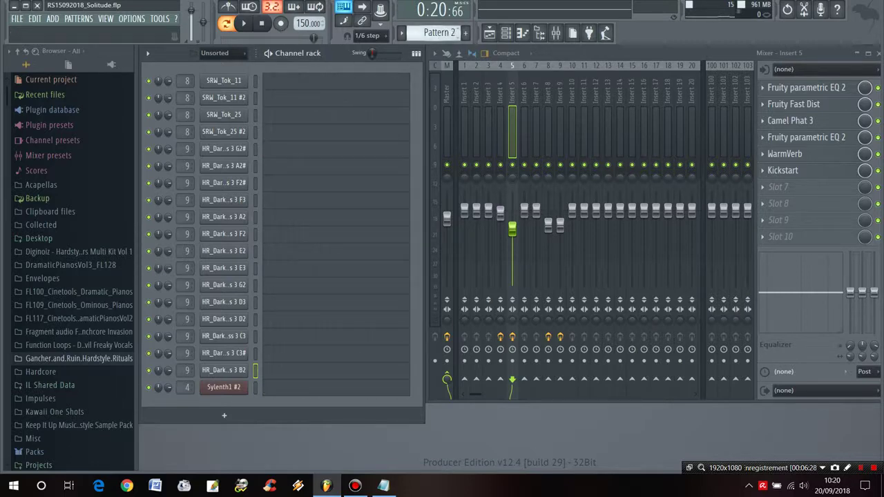
{"action": "scroll", "coordinate": [442, 32], "scroll_direction": "down", "scroll_amount": 15}
{"action": "scroll", "coordinate": [442, 33], "scroll_direction": "up", "scroll_amount": 1}
{"action": "scroll", "coordinate": [443, 33], "scroll_direction": "down", "scroll_amount": 1}
{"action": "scroll", "coordinate": [442, 33], "scroll_direction": "down", "scroll_amount": 1}
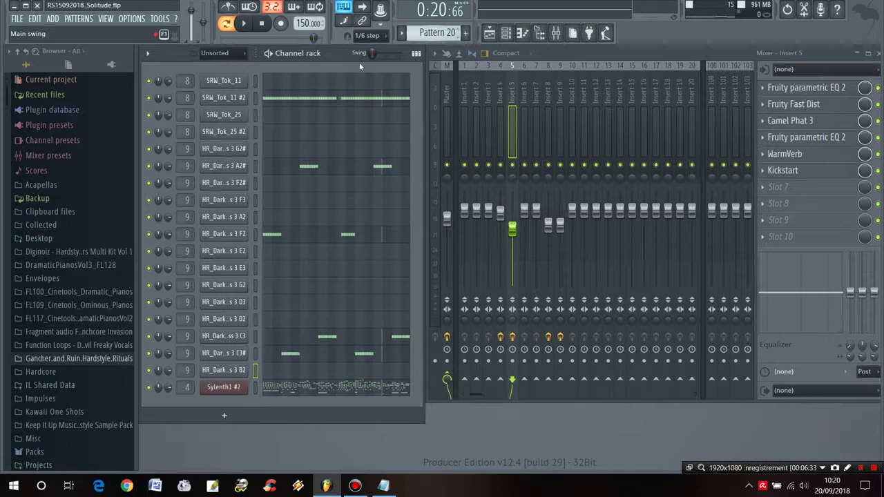
Step: Play Pattern 20, mute the Sylenth1 #2 channel and stop playback
{"action": "left_click", "coordinate": [250, 25]}
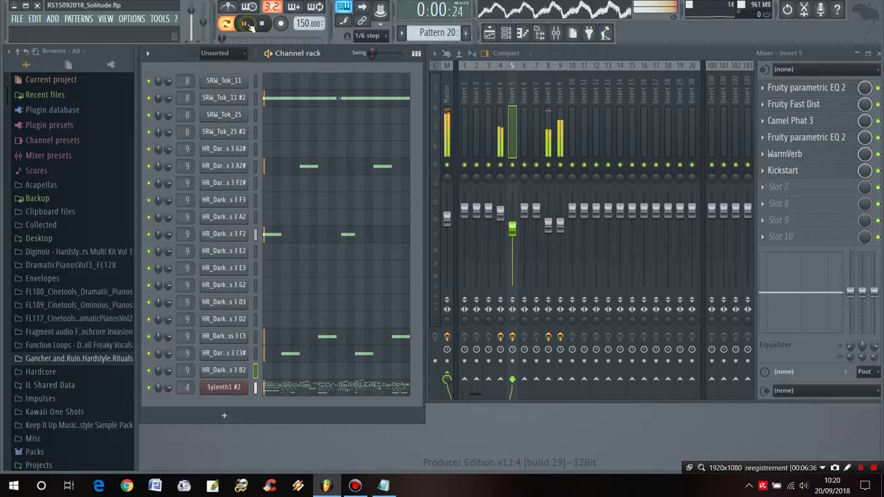
{"action": "left_click", "coordinate": [148, 388]}
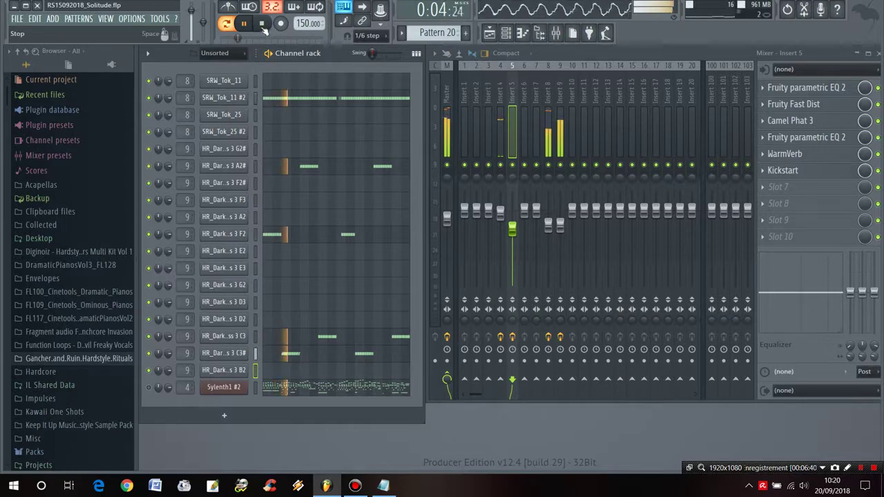
{"action": "key", "text": "space"}
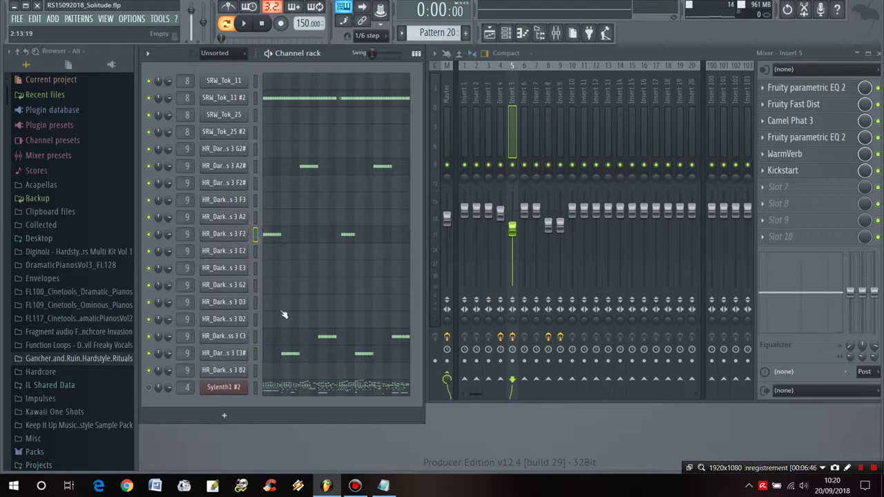
Step: In the HR_Darkness 3 F2 piano roll, add a slide note above the last C5 of bar 2 and raise it to C#6
{"action": "right_click", "coordinate": [235, 237]}
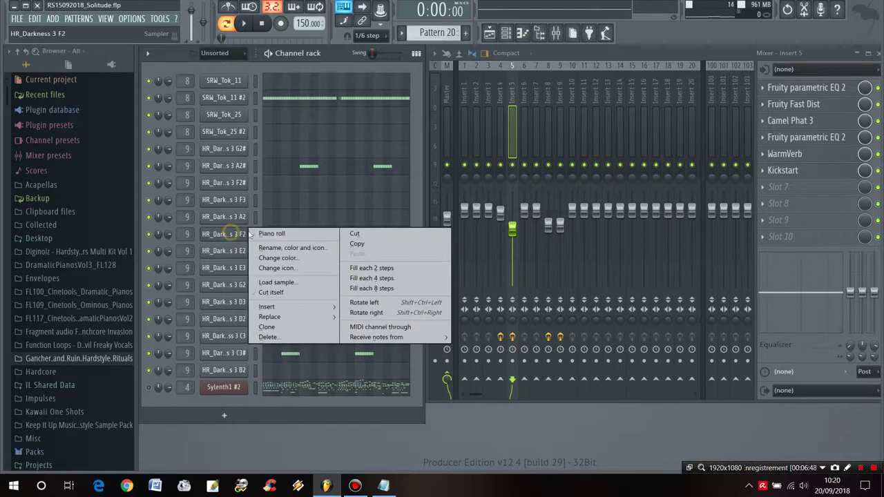
{"action": "left_click", "coordinate": [260, 235]}
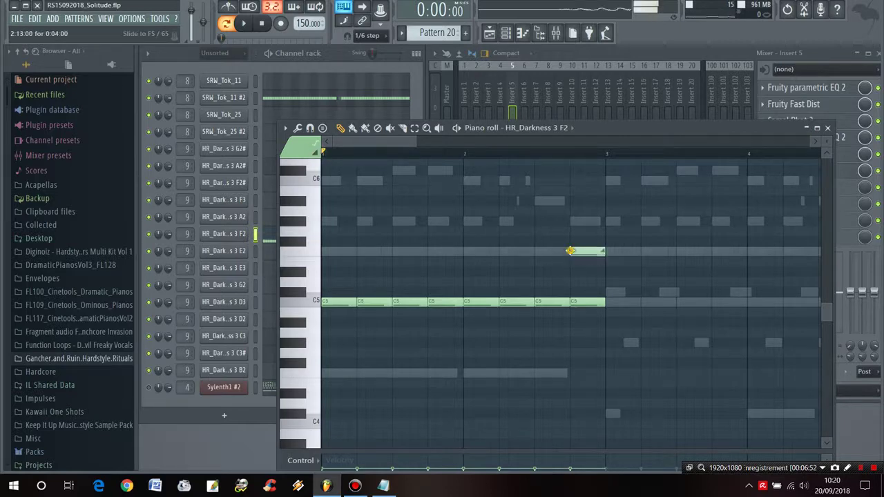
{"action": "left_click_drag", "start_coordinate": [583, 252], "coordinate": [583, 170]}
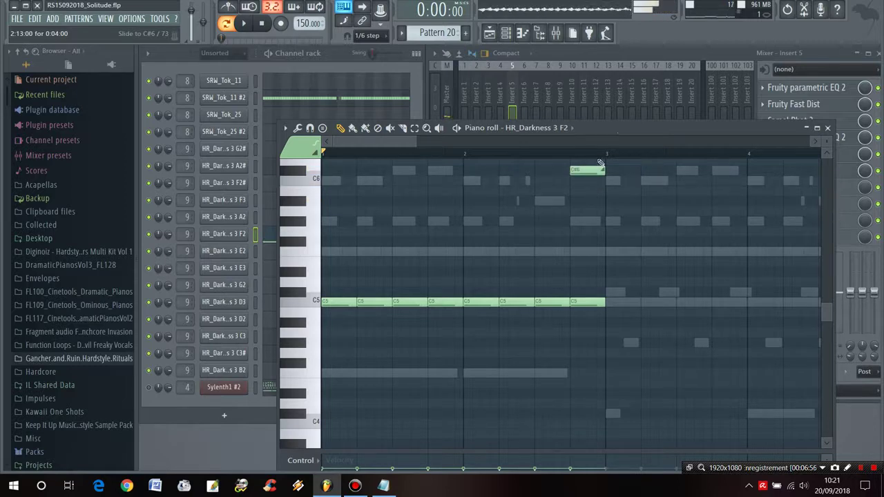
Step: Play Pattern 20, reposition the piano roll window and replay from the start of bar 2 to hear the C#6 slide
{"action": "left_click", "coordinate": [243, 23]}
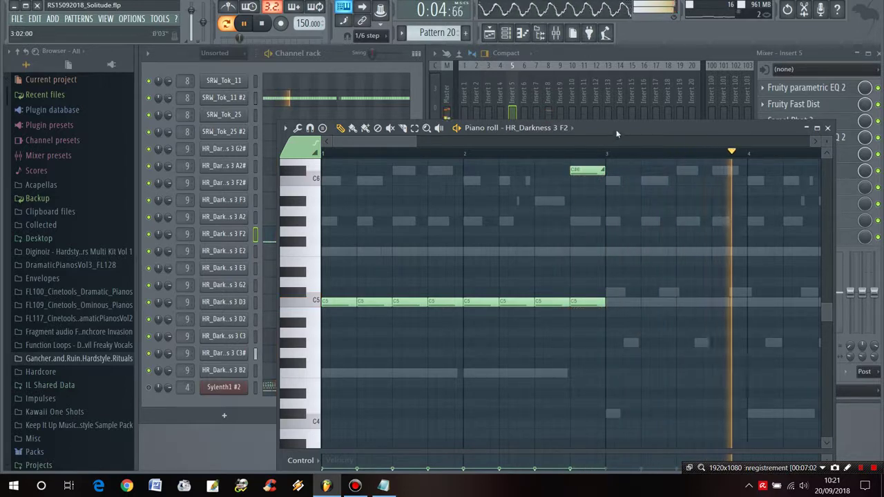
{"action": "mouse_move", "coordinate": [617, 128]}
{"action": "left_mouse_down"}
{"action": "mouse_move", "coordinate": [630, 237]}
{"action": "mouse_move", "coordinate": [673, 324]}
{"action": "mouse_move", "coordinate": [657, 190]}
{"action": "mouse_move", "coordinate": [689, 202]}
{"action": "mouse_move", "coordinate": [622, 140]}
{"action": "left_mouse_up"}
{"action": "left_click", "coordinate": [464, 172]}
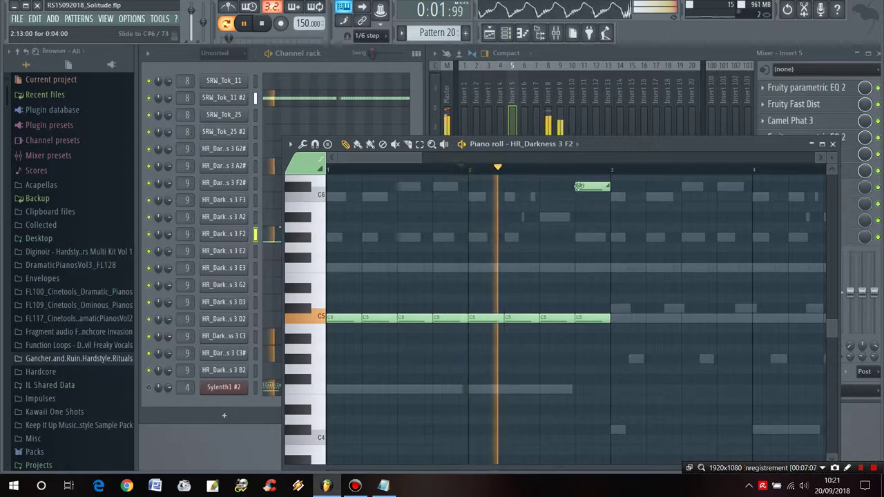
Step: Replay part of bar 2 to hear the C#6 slide again, move the piano roll aside and close it
{"action": "left_click_drag", "start_coordinate": [592, 186], "coordinate": [591, 216]}
{"action": "scroll", "coordinate": [595, 196], "scroll_direction": "up", "scroll_amount": 3}
{"action": "left_click", "coordinate": [507, 175]}
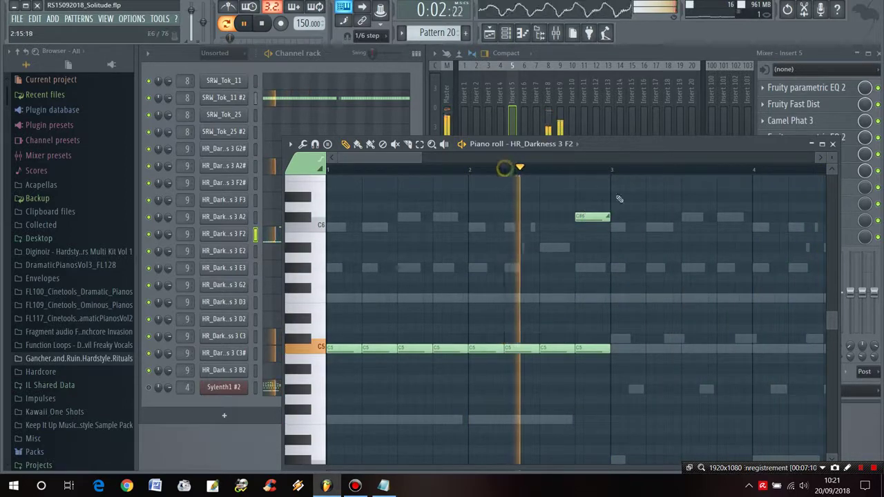
{"action": "left_click_drag", "start_coordinate": [629, 186], "coordinate": [608, 149]}
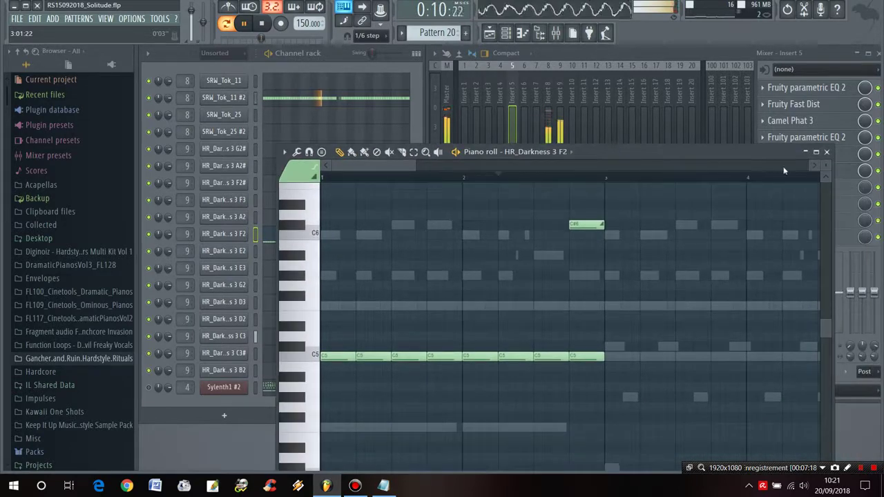
{"action": "left_click", "coordinate": [828, 152]}
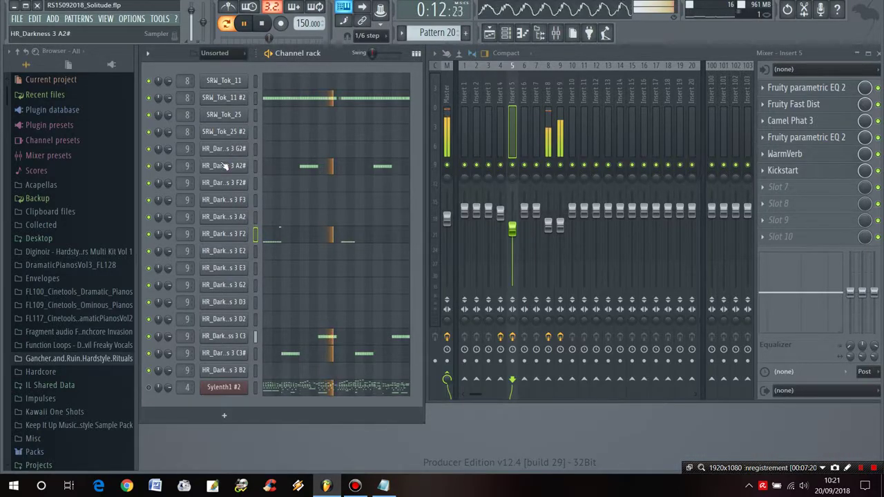
Step: In the HR_Darkness 3 A2# piano roll, add a C6 slide note above the last C5 of bar 6 and play from bar 6
{"action": "right_click", "coordinate": [224, 166]}
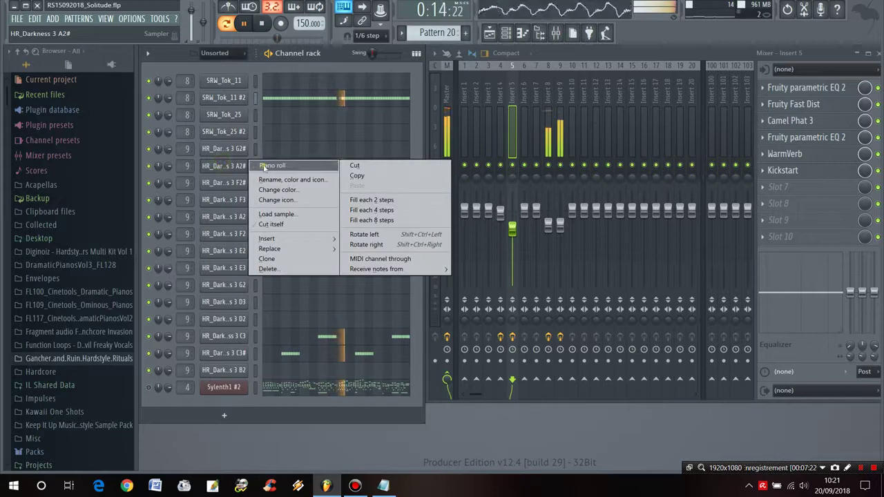
{"action": "left_click", "coordinate": [273, 164]}
{"action": "left_click_drag", "start_coordinate": [362, 169], "coordinate": [465, 161]}
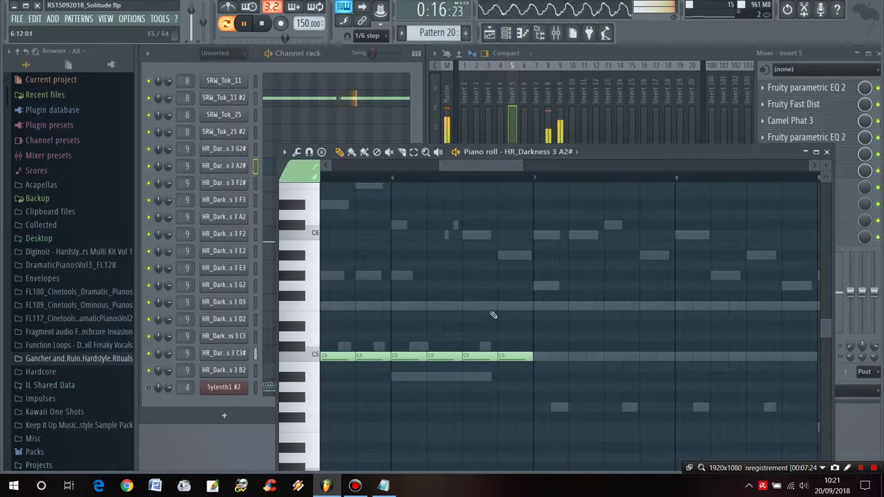
{"action": "left_click_drag", "start_coordinate": [505, 306], "coordinate": [509, 232]}
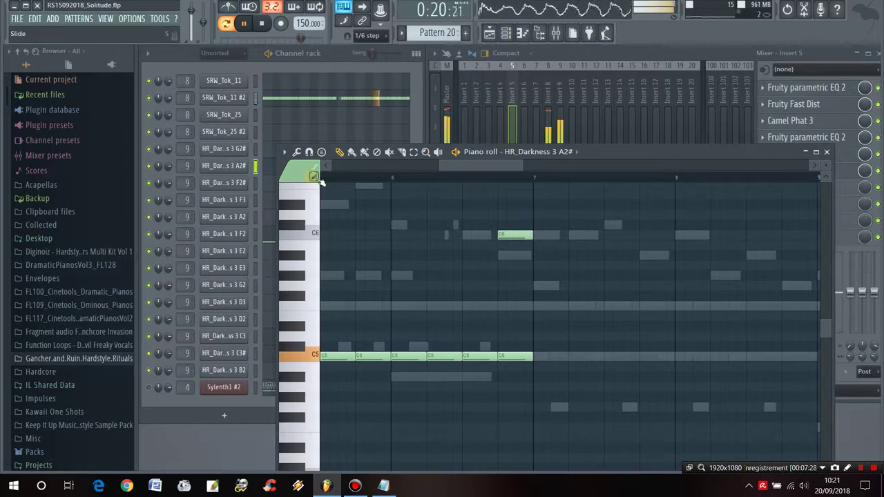
{"action": "mouse_move", "coordinate": [506, 236]}
{"action": "left_mouse_down"}
{"action": "mouse_move", "coordinate": [508, 222]}
{"action": "mouse_move", "coordinate": [506, 236]}
{"action": "left_mouse_up"}
{"action": "left_click", "coordinate": [391, 178]}
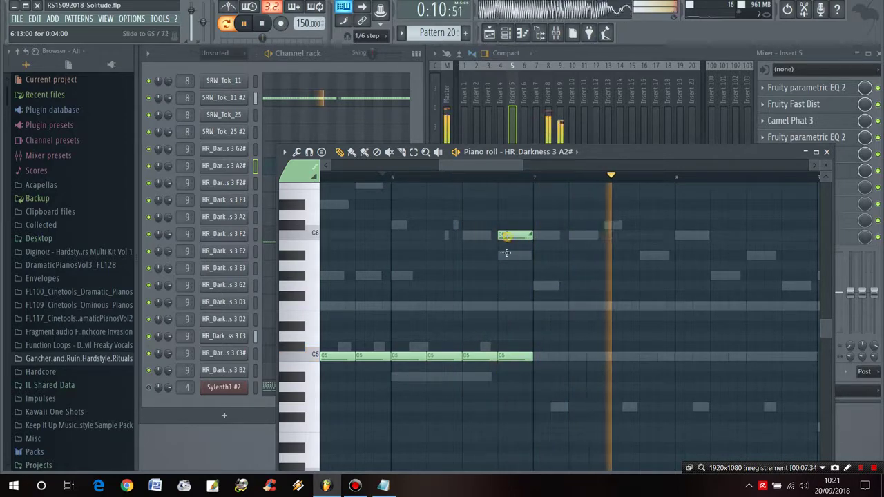
Step: Lower the bar 6 slide note to C#5, listen to it, lower it to C5 and replay from inside bar 6
{"action": "left_click_drag", "start_coordinate": [506, 236], "coordinate": [504, 349]}
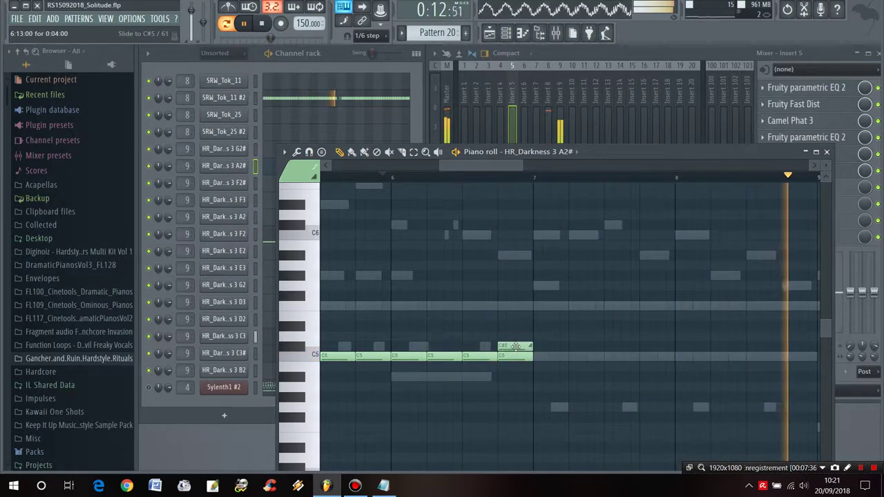
{"action": "left_click_drag", "start_coordinate": [605, 153], "coordinate": [625, 154]}
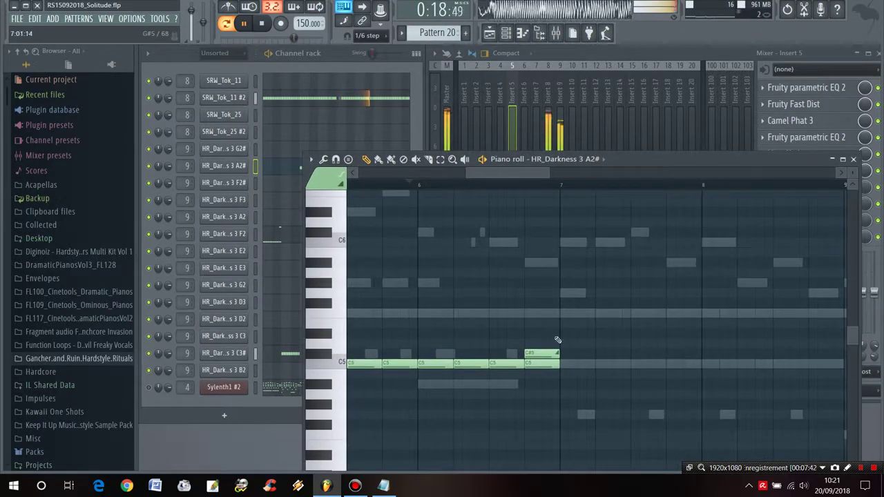
{"action": "left_click_drag", "start_coordinate": [534, 354], "coordinate": [533, 369]}
{"action": "left_click", "coordinate": [467, 183]}
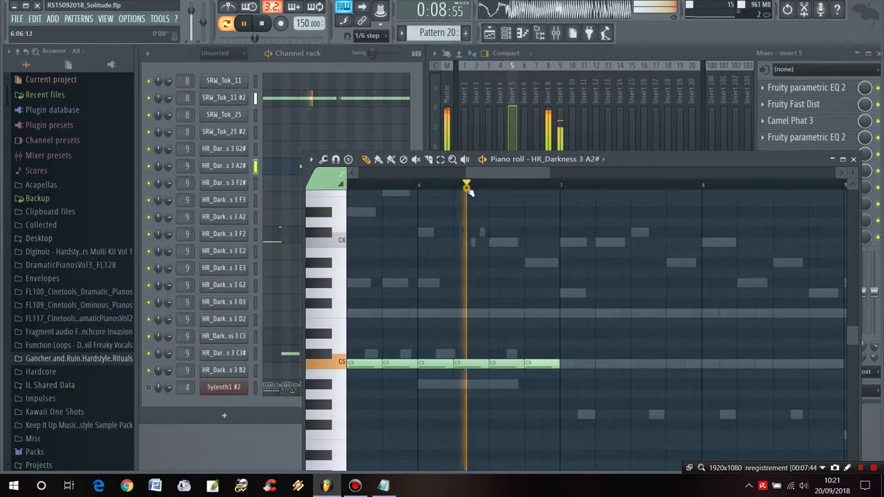
Step: Pull apart the overlapping notes at the end of bar 6 and delete the extra one, leaving a single C5
{"action": "left_click_drag", "start_coordinate": [546, 353], "coordinate": [546, 326]}
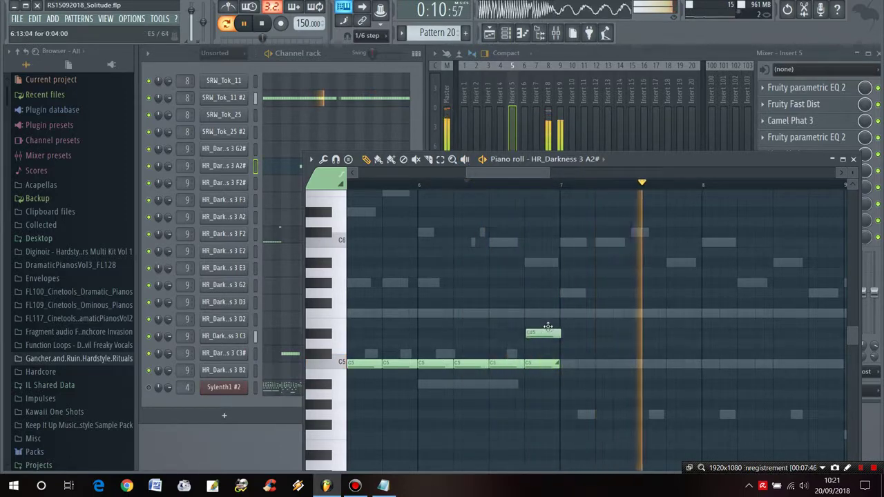
{"action": "left_click_drag", "start_coordinate": [557, 363], "coordinate": [512, 362]}
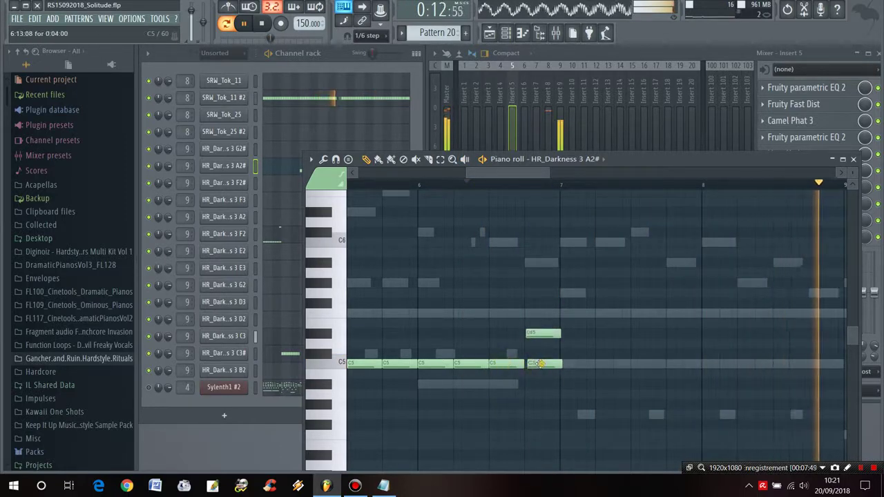
{"action": "left_click_drag", "start_coordinate": [543, 334], "coordinate": [542, 364]}
{"action": "scroll", "coordinate": [530, 367], "scroll_direction": "down", "scroll_amount": 3}
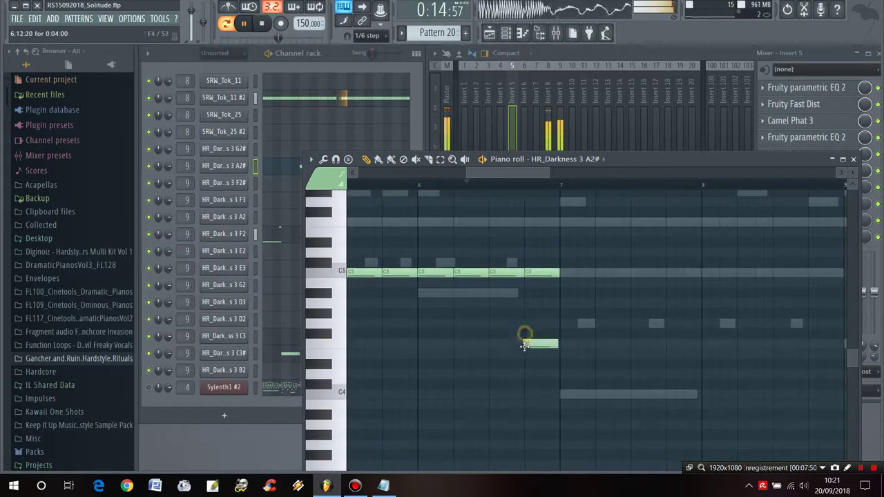
{"action": "right_click", "coordinate": [536, 347]}
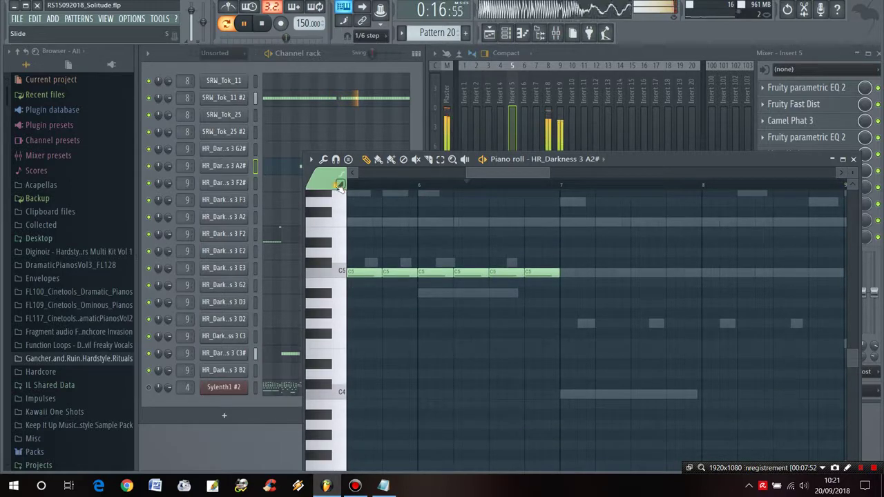
Step: Add a C4 slide note below the last C5 of bar 6 and replay the bar to hear the downward slide
{"action": "left_click_drag", "start_coordinate": [539, 347], "coordinate": [537, 401]}
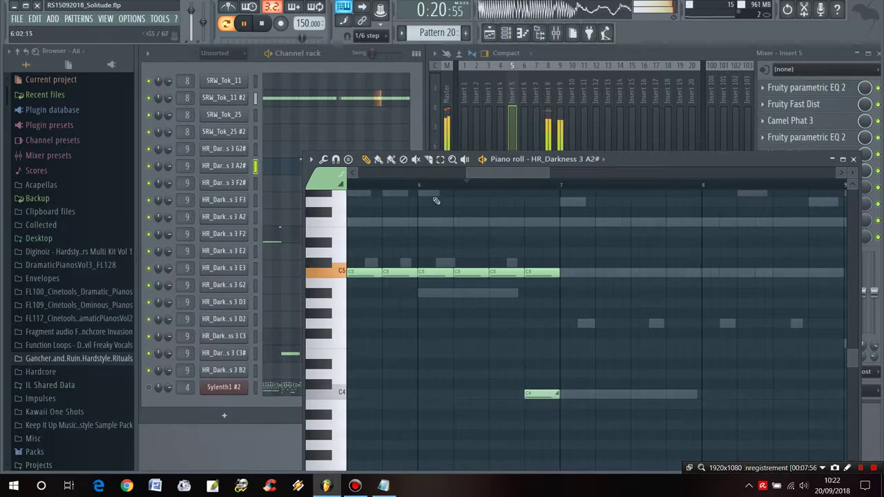
{"action": "left_click", "coordinate": [432, 183]}
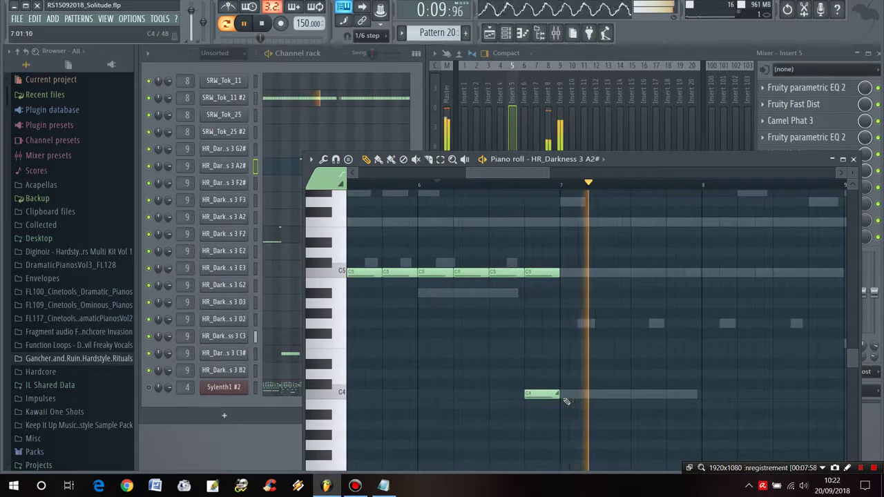
Step: Shorten the bar 6 slide note to its last two steps, raise it to C6 and replay the slide
{"action": "left_click_drag", "start_coordinate": [527, 395], "coordinate": [546, 397]}
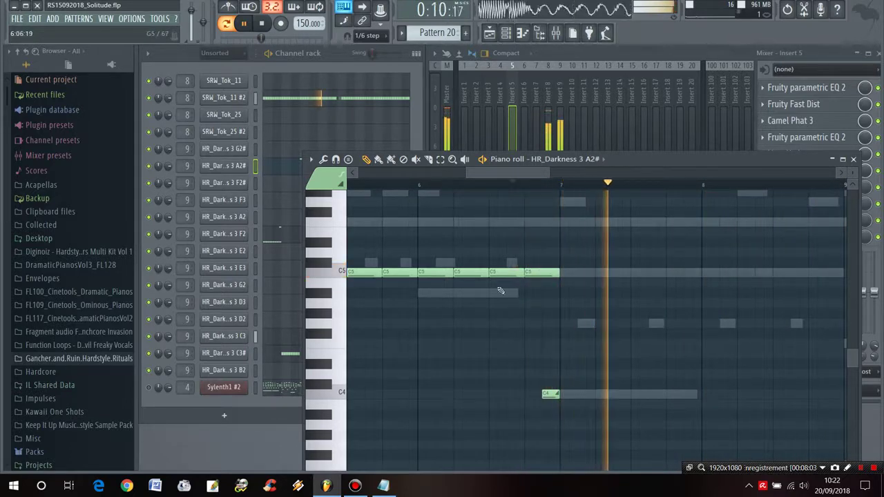
{"action": "left_click_drag", "start_coordinate": [552, 394], "coordinate": [547, 236]}
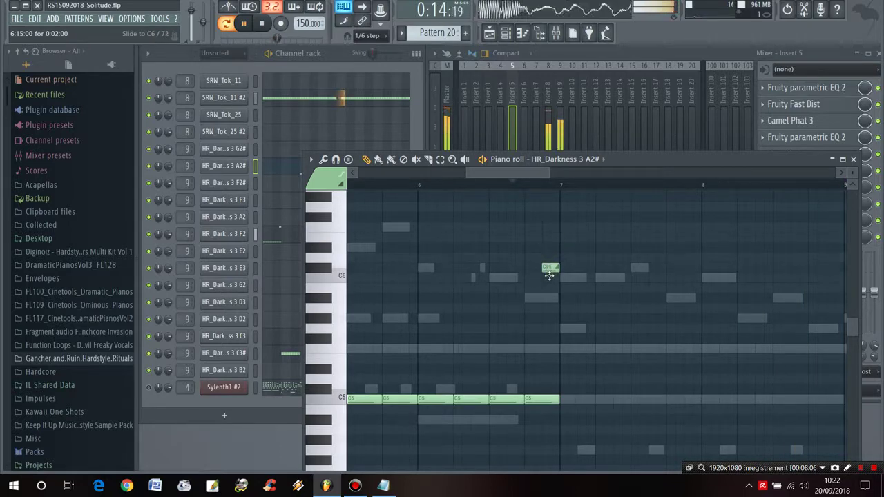
{"action": "left_click", "coordinate": [497, 184]}
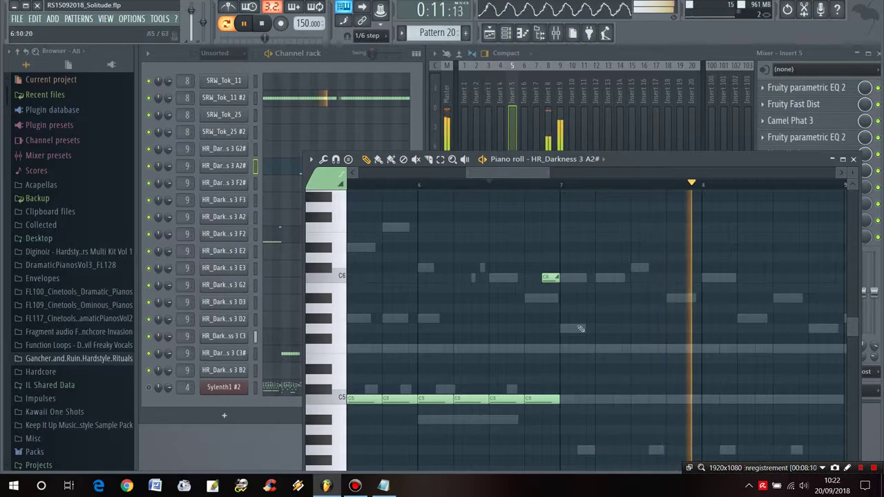
Step: In the HR_Darkness 3 F2 piano roll, add a C#6 slide note above the last C5 of bar 10 and replay it
{"action": "key", "text": "F7"}
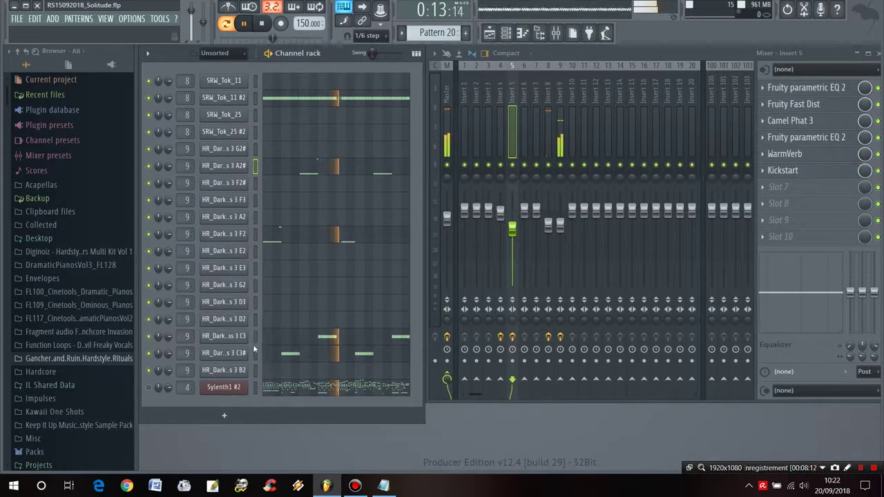
{"action": "right_click", "coordinate": [234, 237]}
{"action": "left_click", "coordinate": [270, 231]}
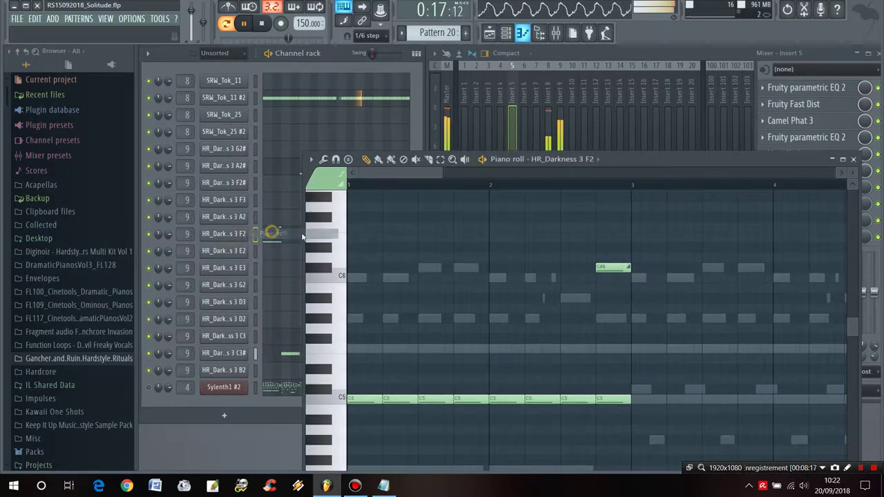
{"action": "left_click_drag", "start_coordinate": [407, 171], "coordinate": [598, 166]}
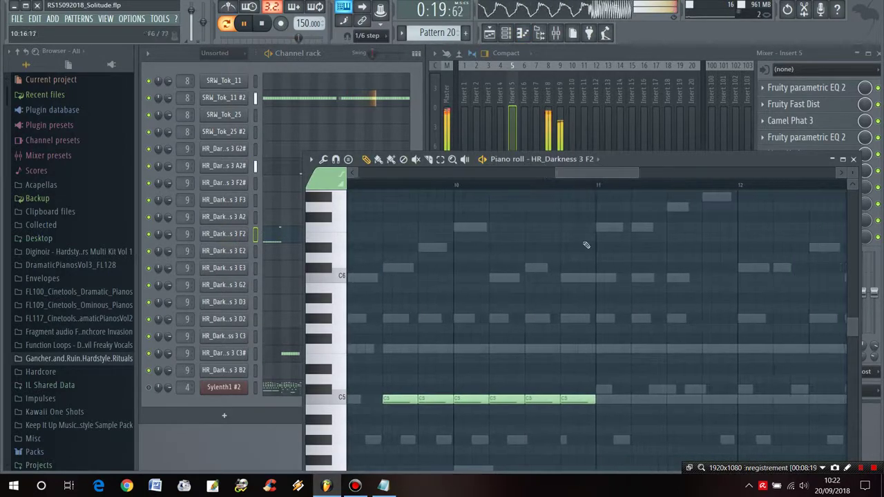
{"action": "left_click", "coordinate": [561, 279]}
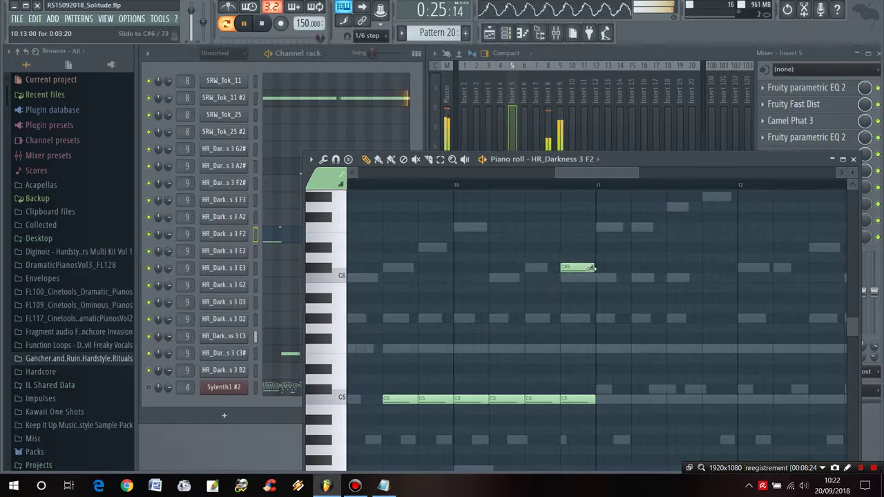
{"action": "left_click", "coordinate": [494, 185]}
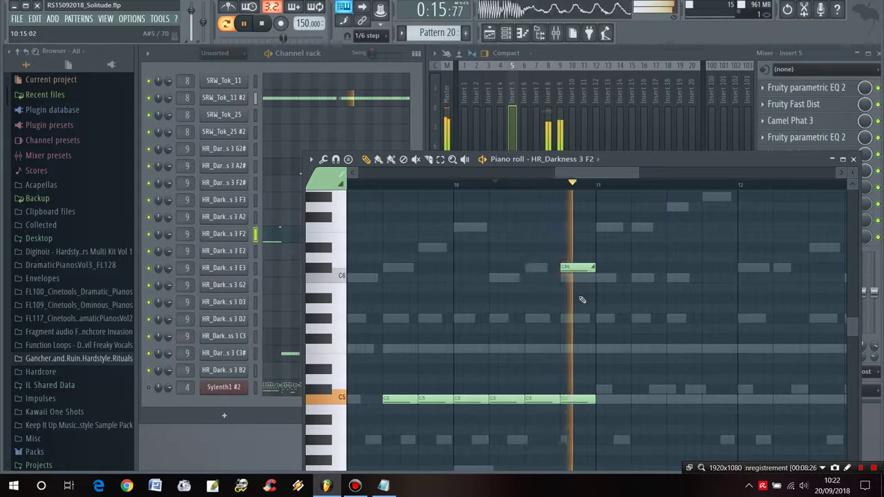
{"action": "left_click", "coordinate": [384, 185]}
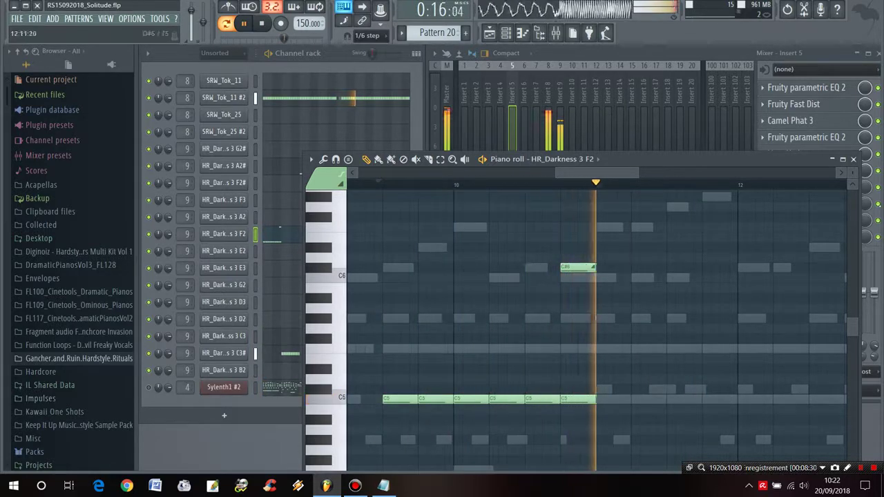
Step: Close the piano roll, stop playback, and play Pattern 20 with the Sylenth1 #2 channel unmuted
{"action": "left_click", "coordinate": [853, 159]}
{"action": "left_click", "coordinate": [262, 22]}
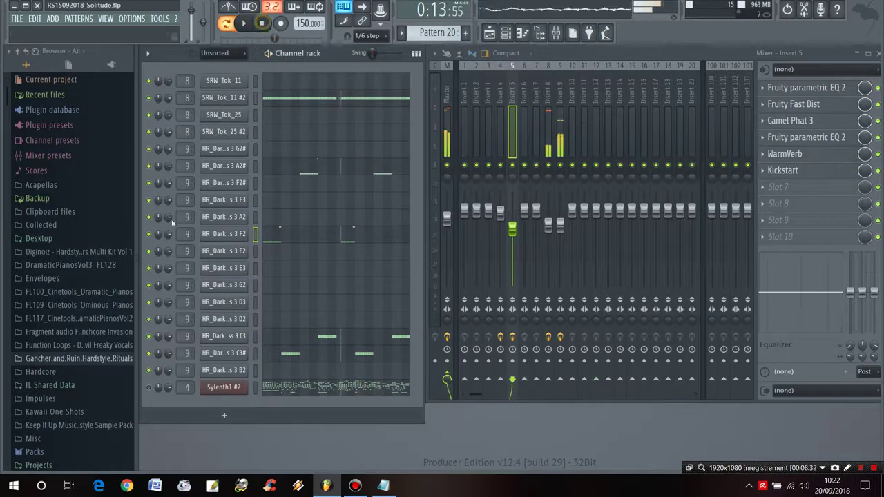
{"action": "left_click", "coordinate": [251, 23]}
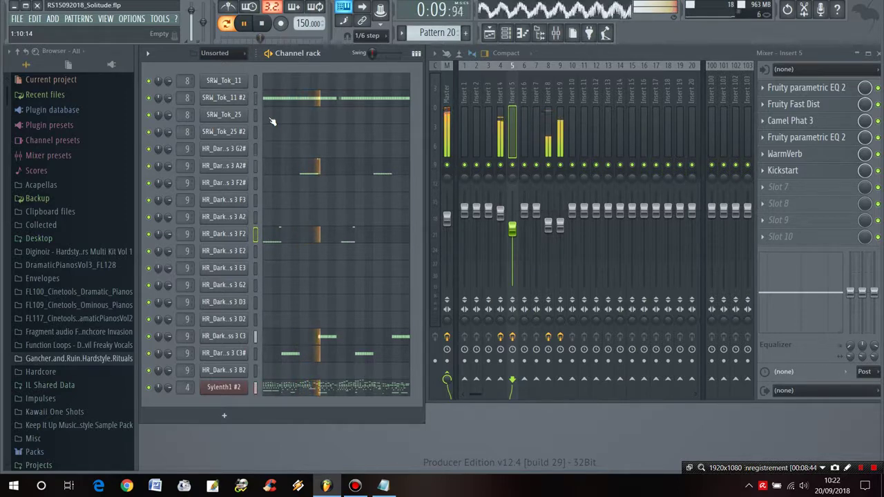
Step: Switch to Notepad to show the message "It's done ! See ya ;)", minimize it and stop playback of Pattern 20
{"action": "left_click", "coordinate": [383, 485]}
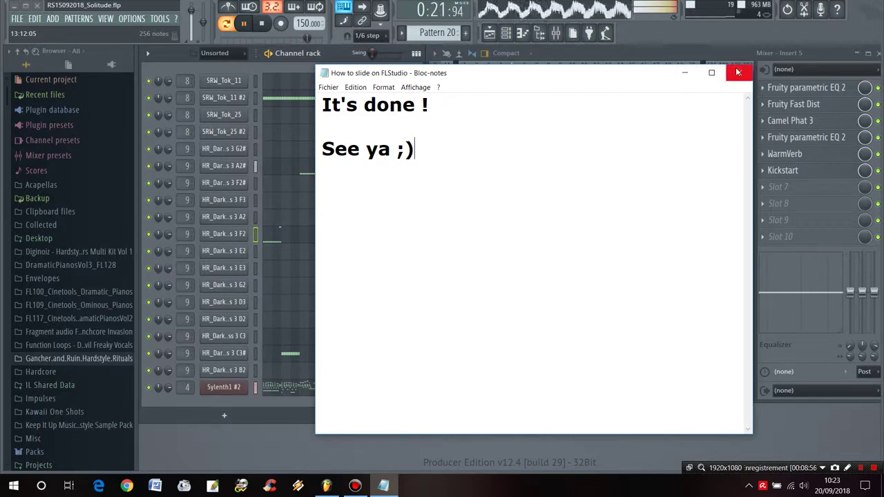
{"action": "left_click", "coordinate": [681, 74]}
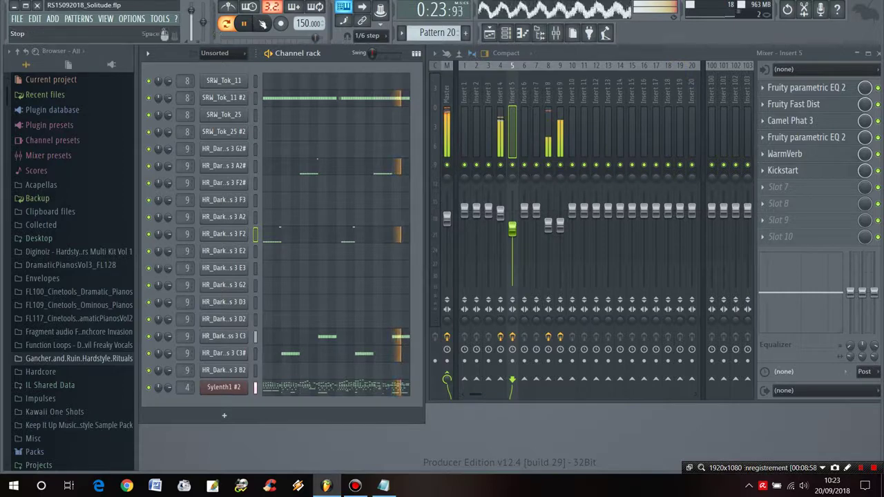
{"action": "left_click", "coordinate": [264, 24]}
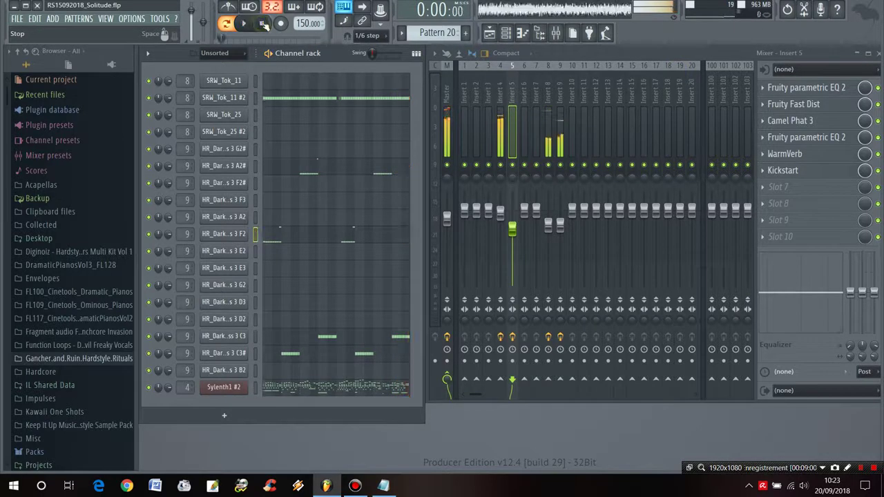